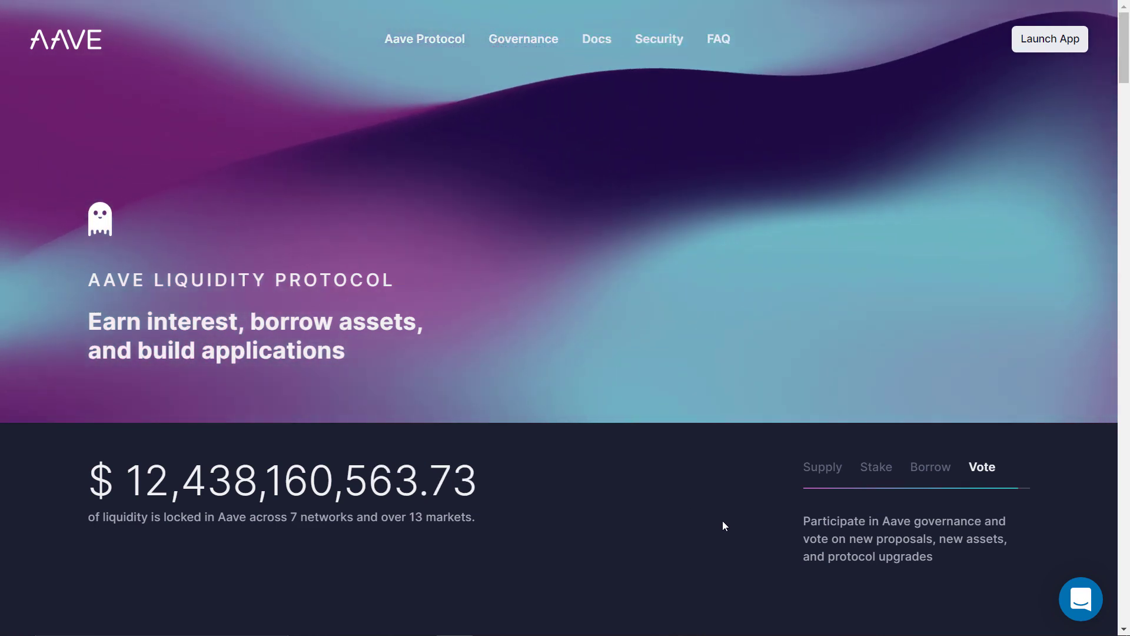
Review the locked liquidity figure, the supported markets and the security auditors on the Aave homepage
{"action": "scroll", "coordinate": [723, 522], "scroll_direction": "down", "scroll_amount": 4}
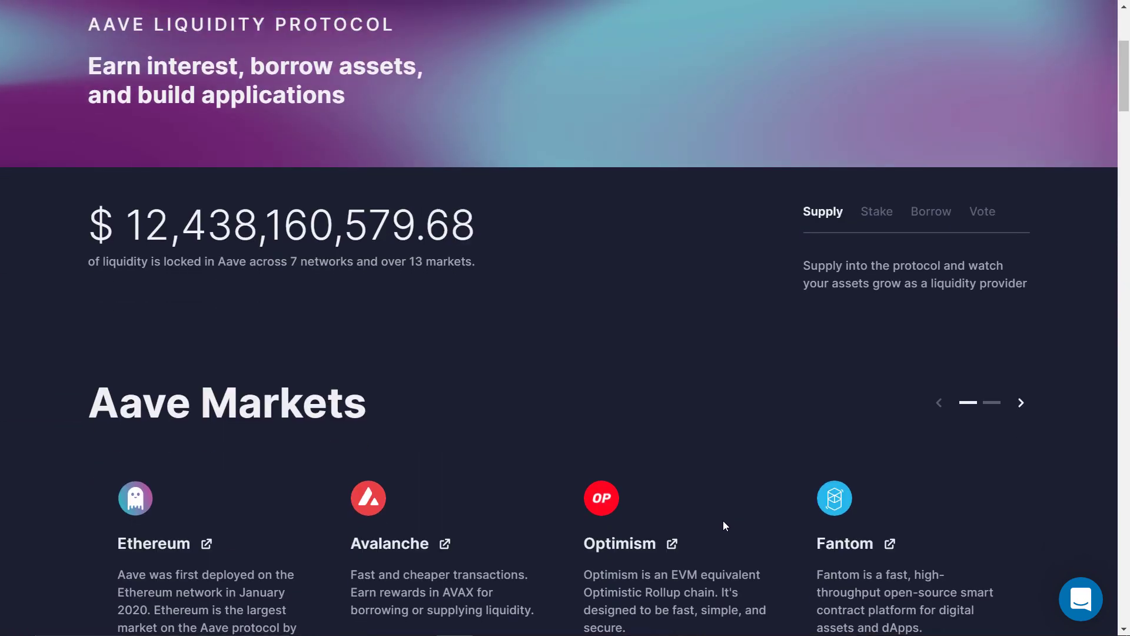
{"action": "scroll", "coordinate": [723, 520], "scroll_direction": "down", "scroll_amount": 2}
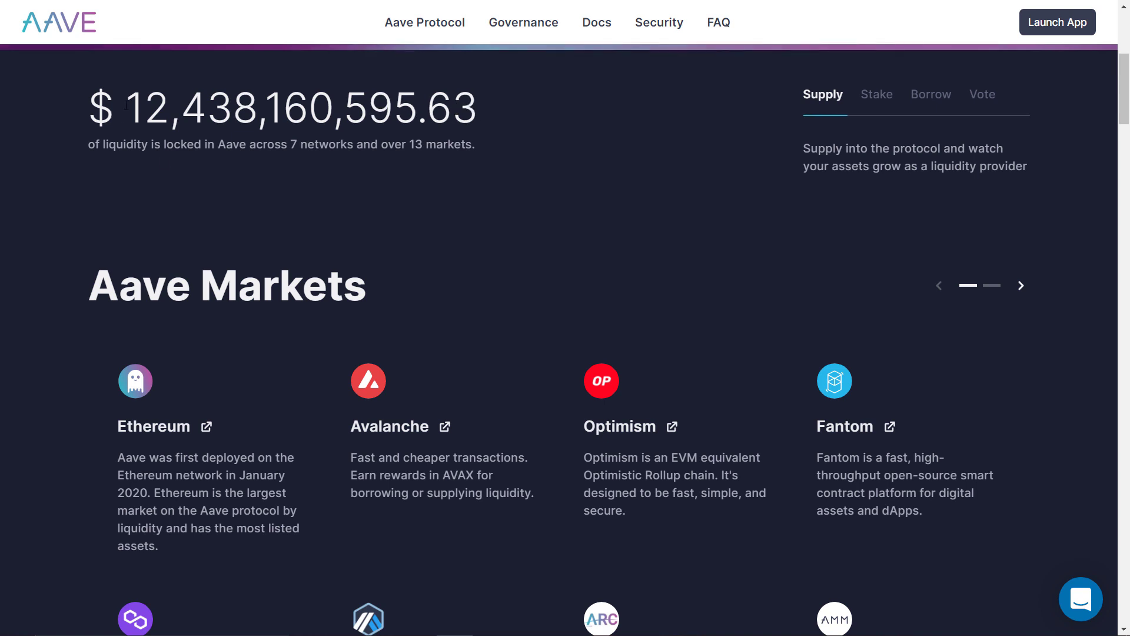
{"action": "left_click_drag", "start_coordinate": [126, 105], "coordinate": [421, 106]}
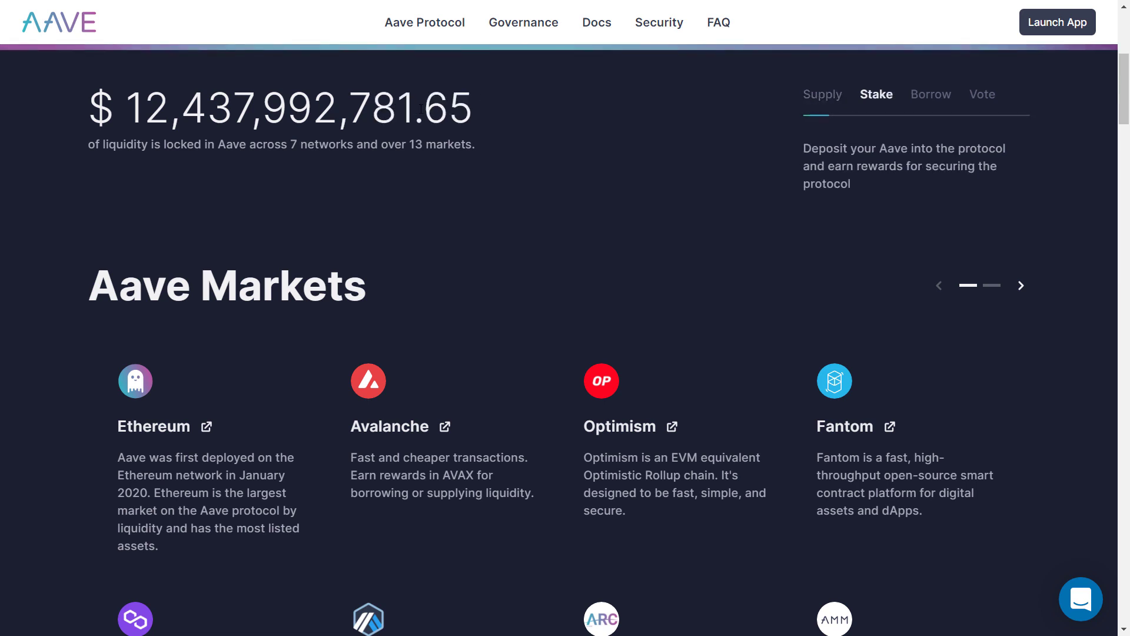
{"action": "scroll", "coordinate": [58, 383], "scroll_direction": "down", "scroll_amount": 4}
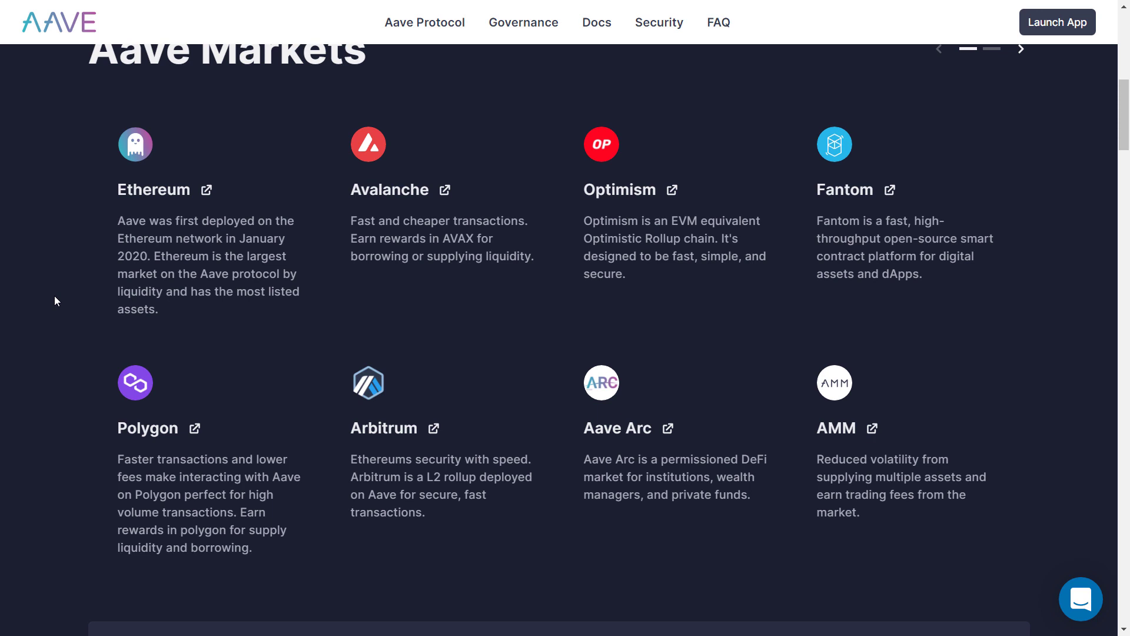
{"action": "scroll", "coordinate": [586, 453], "scroll_direction": "down", "scroll_amount": 15}
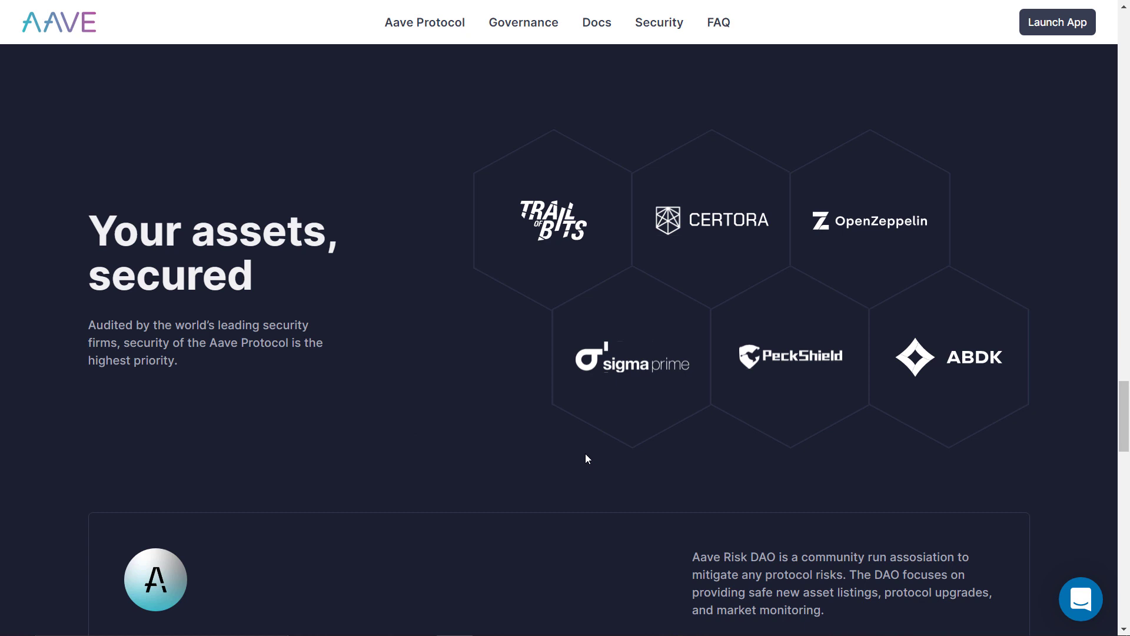
{"action": "scroll", "coordinate": [586, 454], "scroll_direction": "up", "scroll_amount": 15}
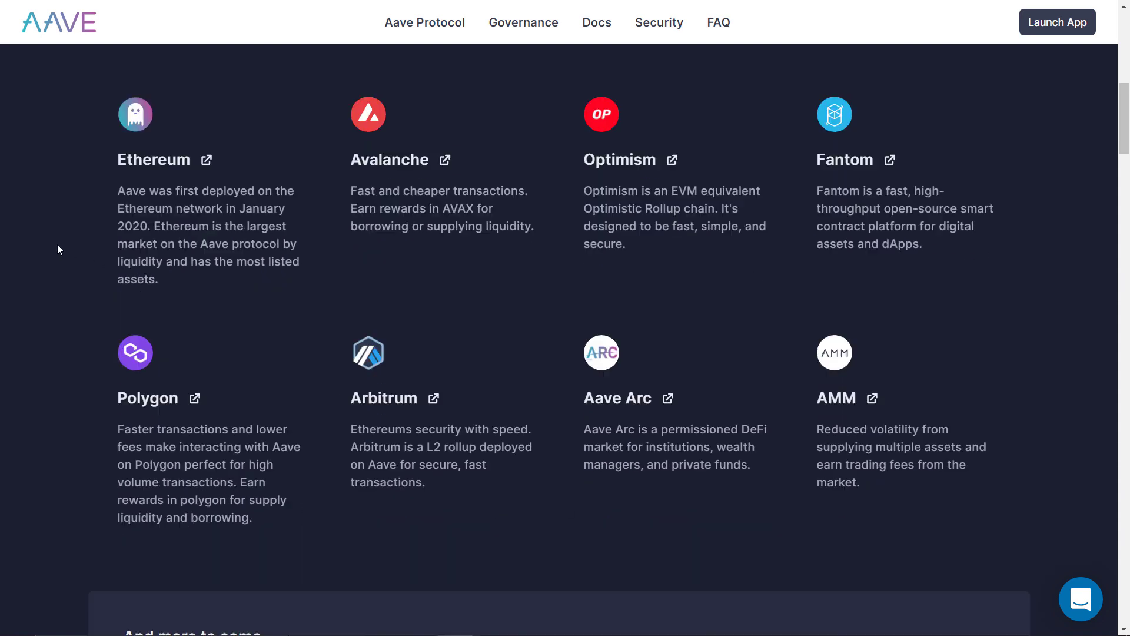
Go to the Polygon market from the Aave Markets overview
{"action": "scroll", "coordinate": [57, 244], "scroll_direction": "up", "scroll_amount": 1}
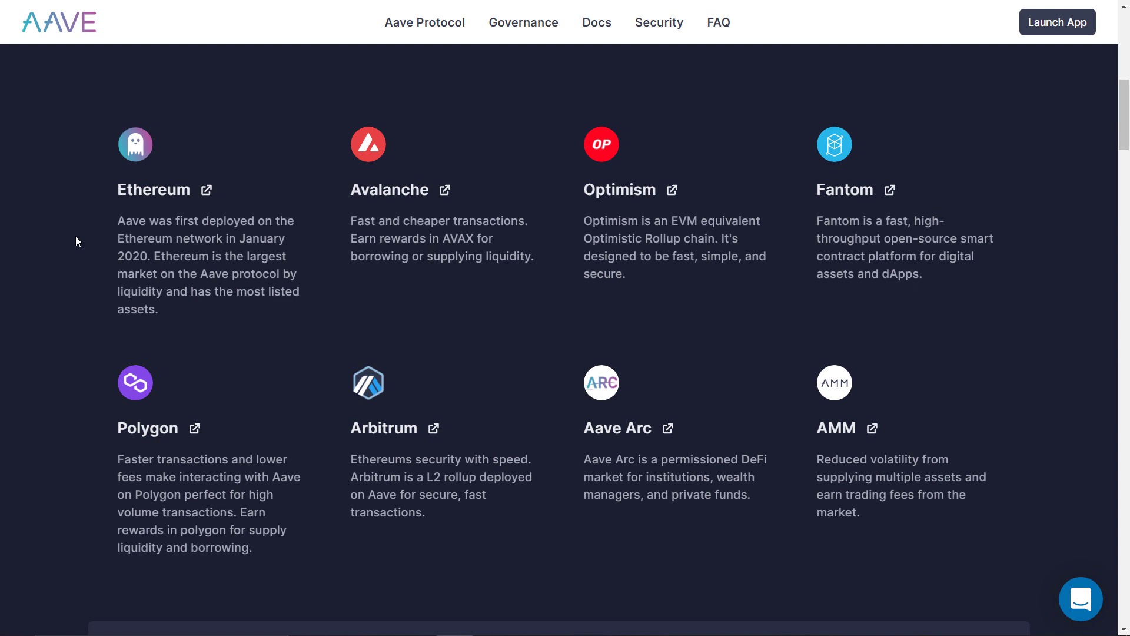
{"action": "scroll", "coordinate": [76, 239], "scroll_direction": "up", "scroll_amount": 1}
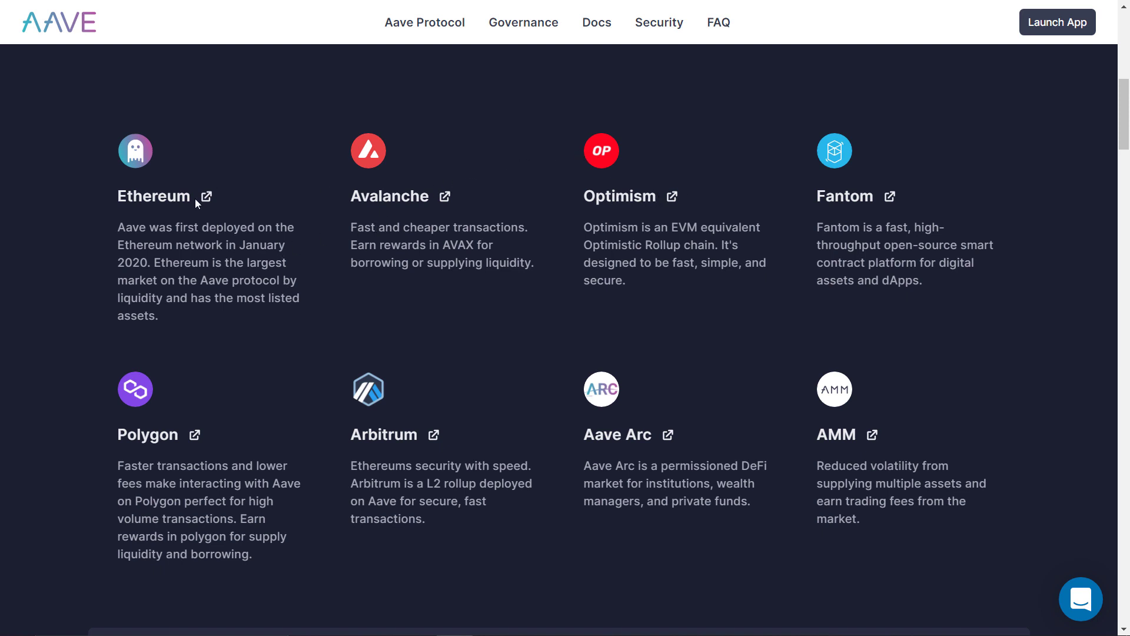
{"action": "scroll", "coordinate": [224, 421], "scroll_direction": "up", "scroll_amount": 1}
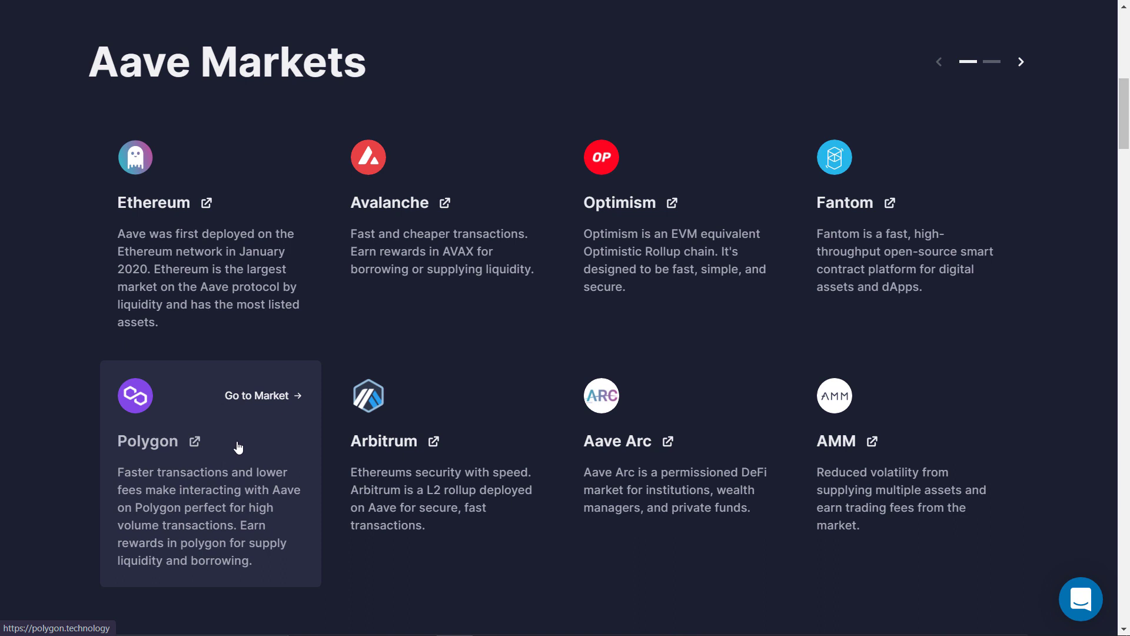
{"action": "left_click", "coordinate": [257, 395]}
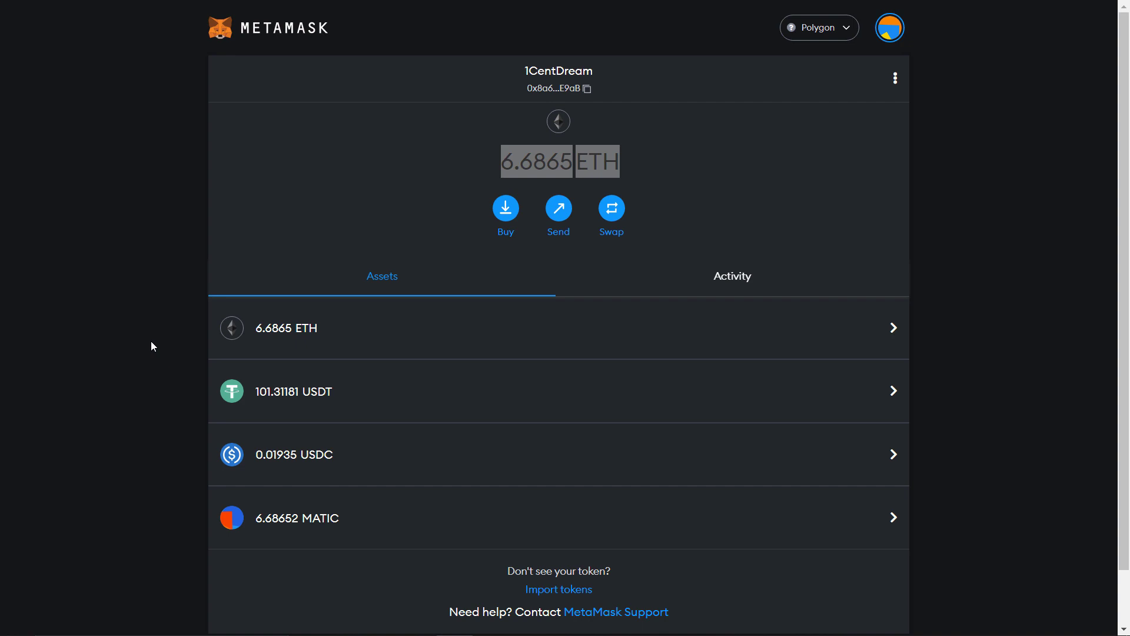
Switch to MetaMask and check the wallet's token balances on Polygon and the list of available networks
{"action": "mouse_move", "coordinate": [301, 406]}
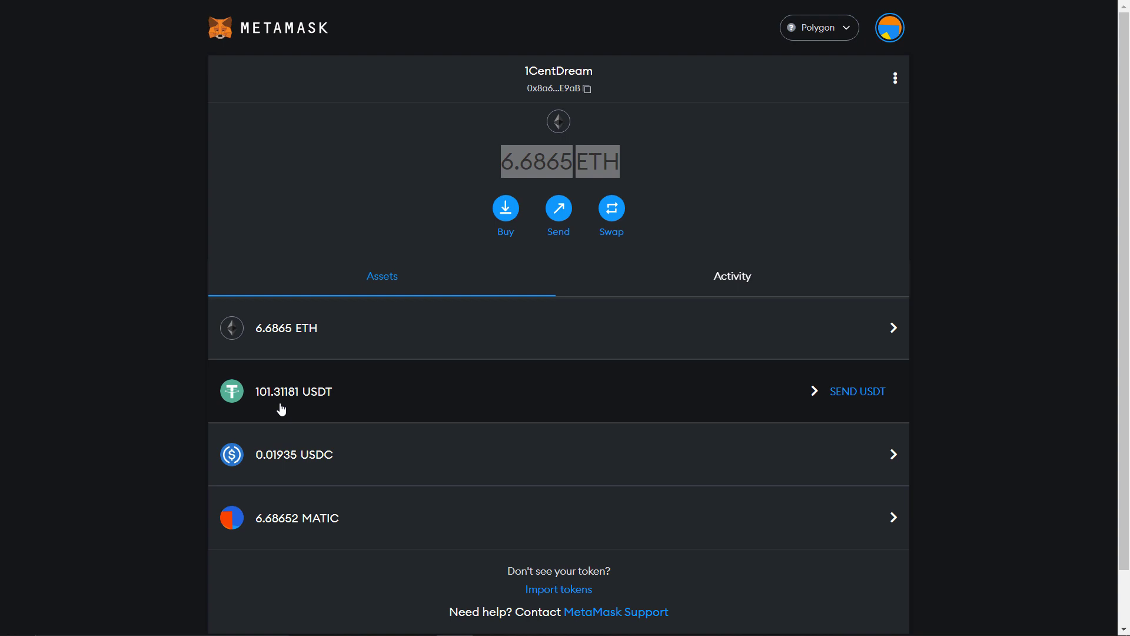
{"action": "scroll", "coordinate": [175, 429], "scroll_direction": "down", "scroll_amount": 1}
{"action": "mouse_move", "coordinate": [303, 454]}
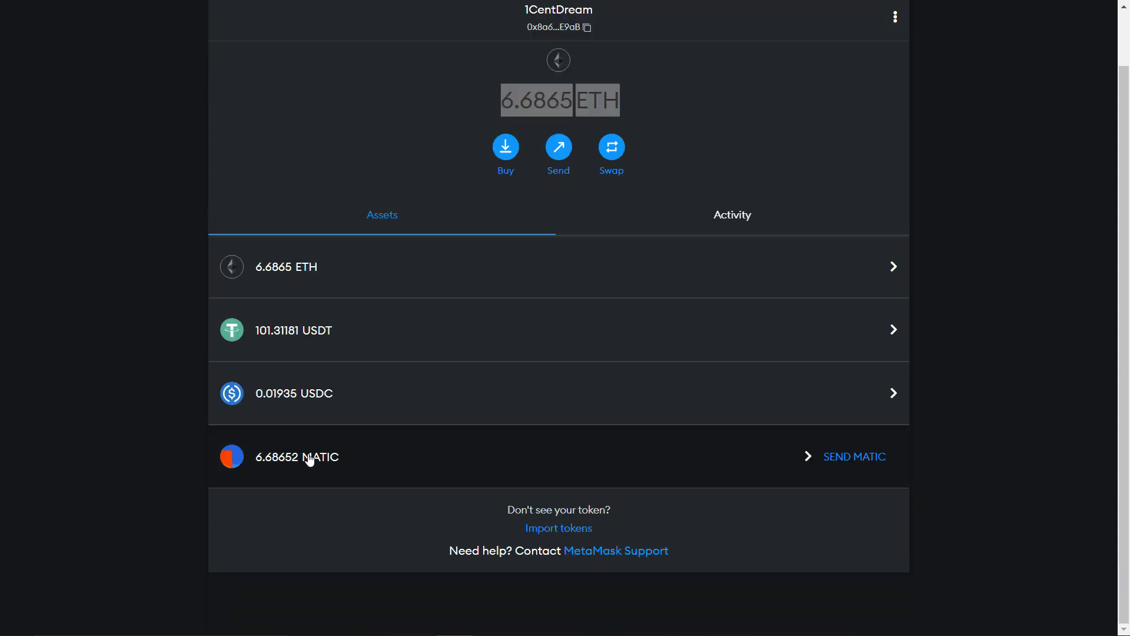
{"action": "scroll", "coordinate": [299, 145], "scroll_direction": "up", "scroll_amount": 1}
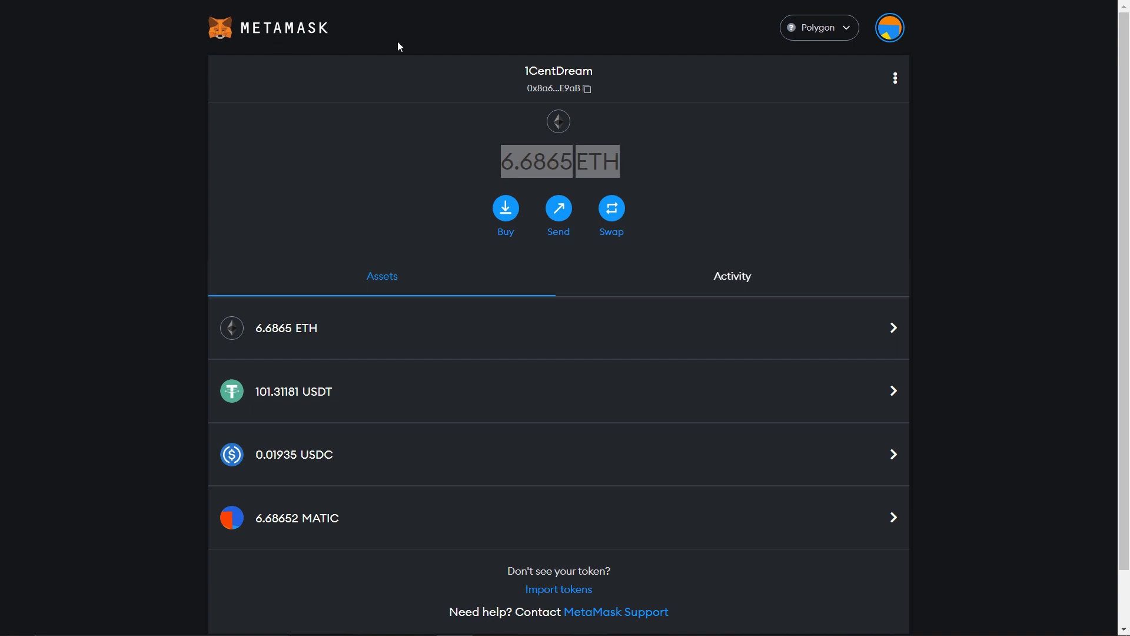
{"action": "left_click", "coordinate": [658, 161]}
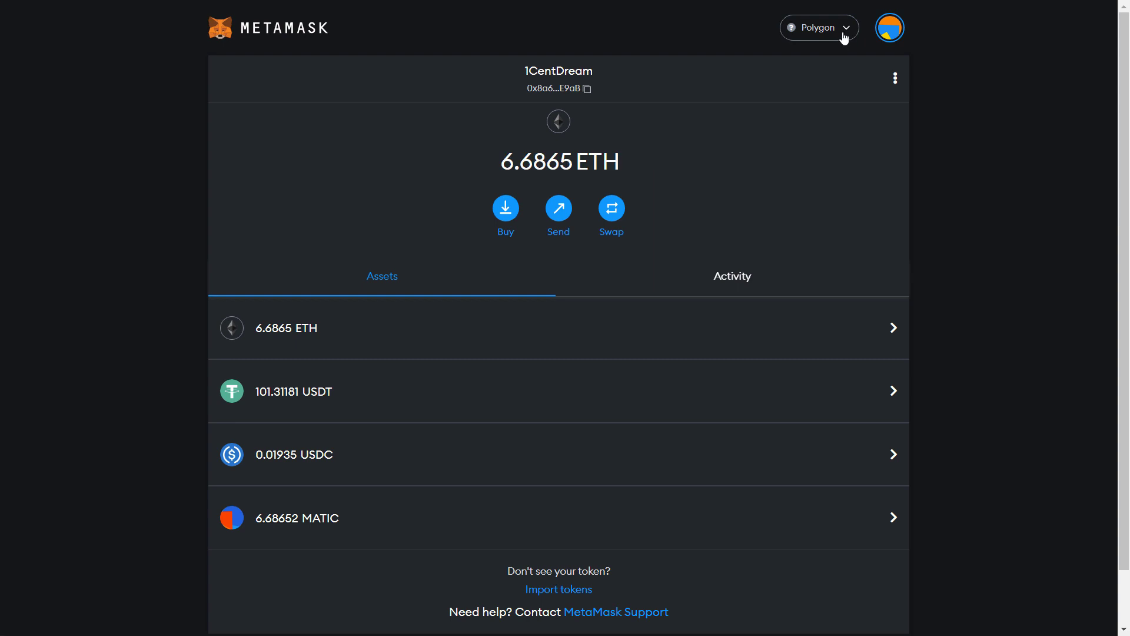
{"action": "left_click", "coordinate": [845, 38]}
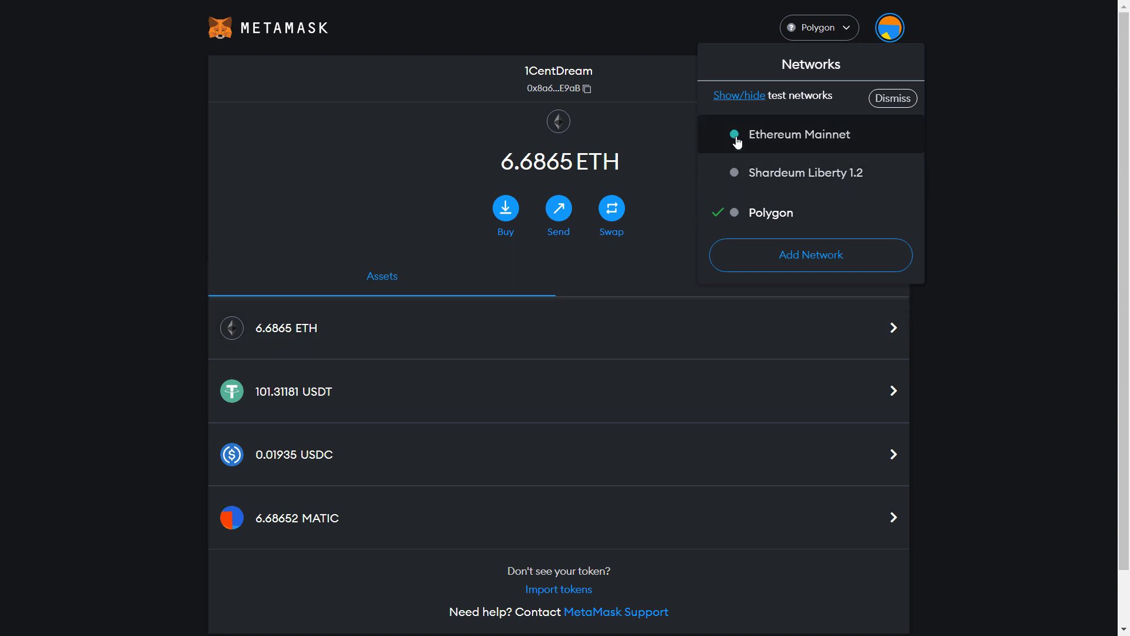
{"action": "left_click", "coordinate": [656, 203]}
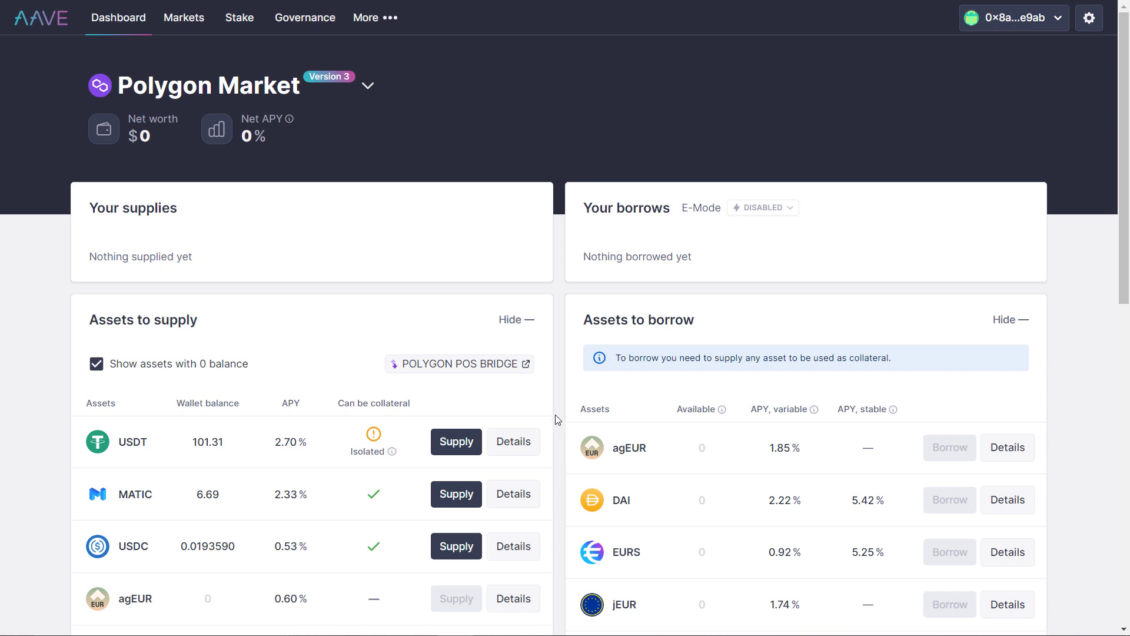
Examine the Polygon market's assets to supply and borrow on the Aave dashboard, including wallet balances, APYs and collateral eligibility
{"action": "scroll", "coordinate": [559, 428], "scroll_direction": "down", "scroll_amount": 2}
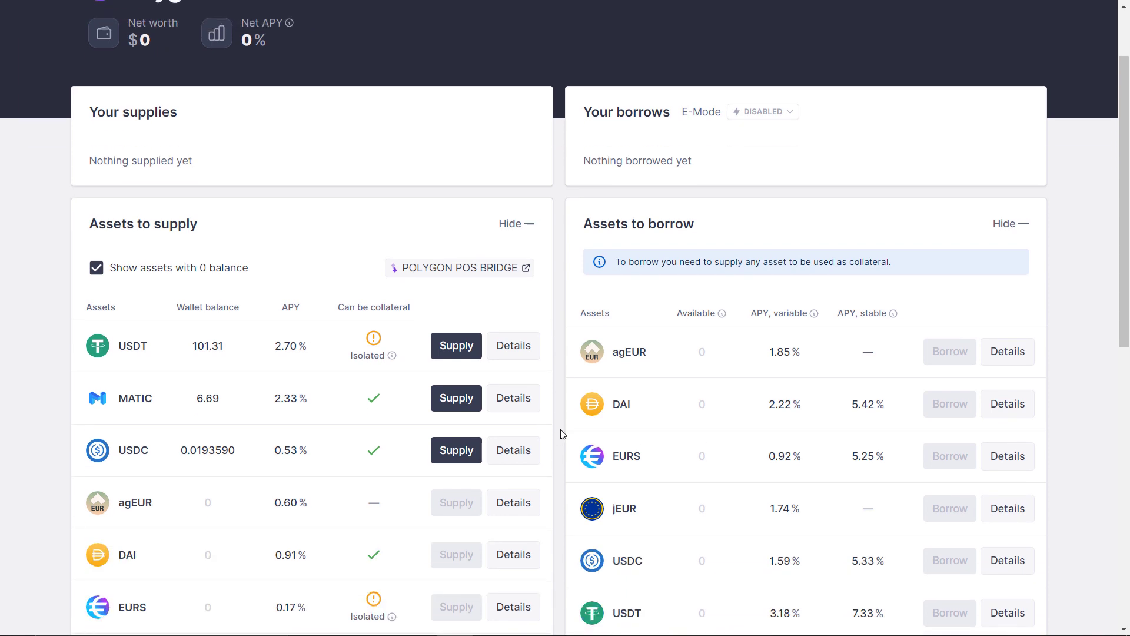
{"action": "scroll", "coordinate": [562, 435], "scroll_direction": "down", "scroll_amount": 1}
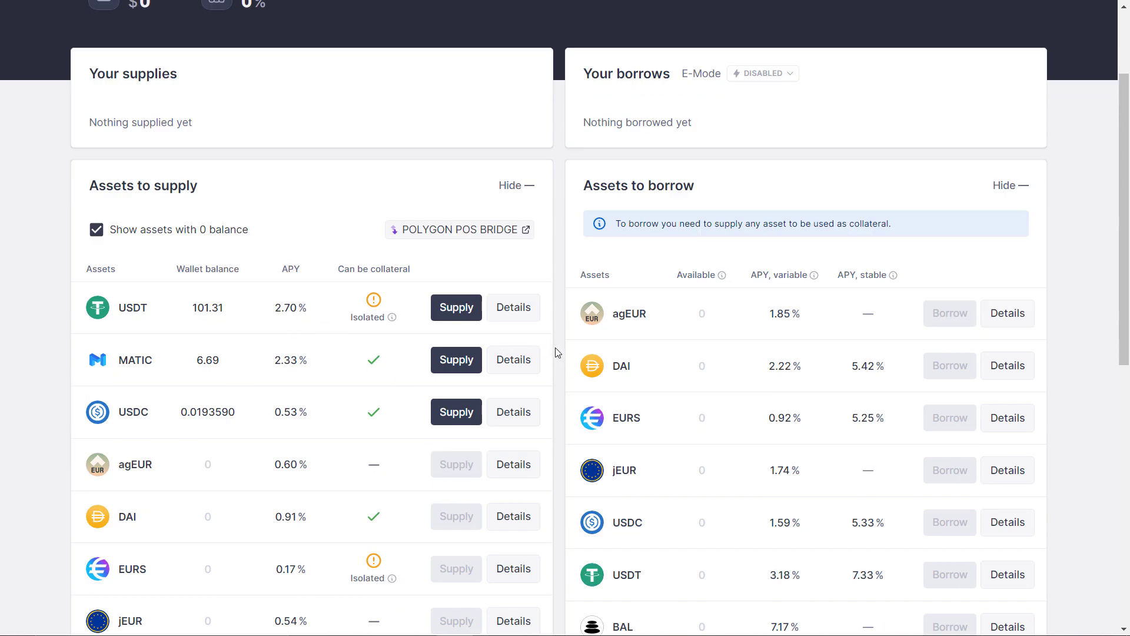
{"action": "scroll", "coordinate": [558, 352], "scroll_direction": "down", "scroll_amount": 8}
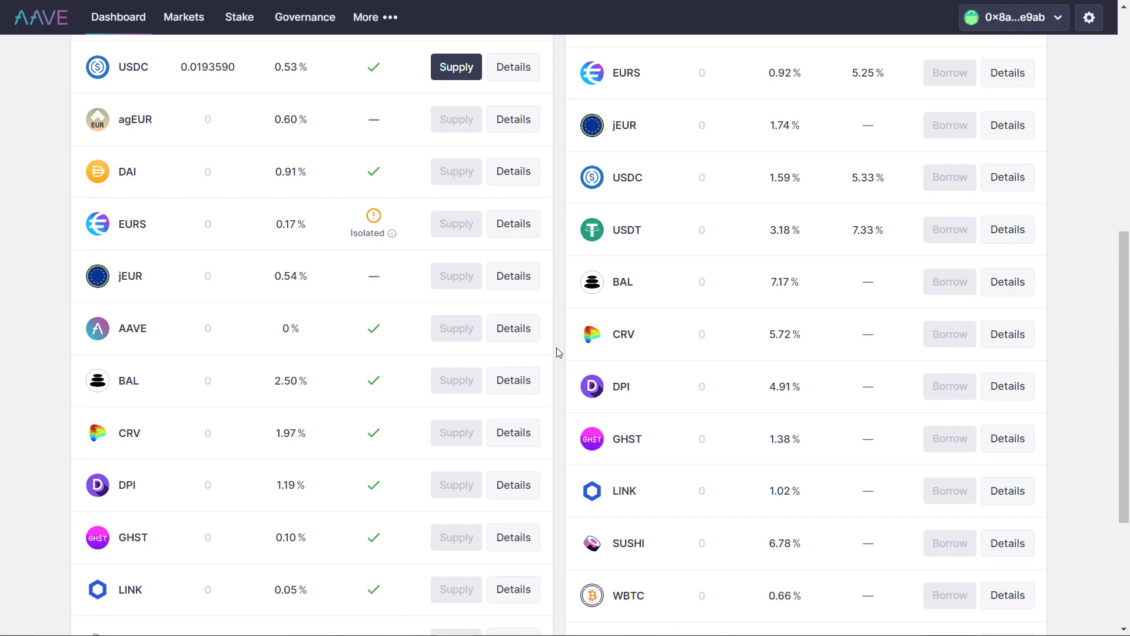
{"action": "scroll", "coordinate": [557, 352], "scroll_direction": "up", "scroll_amount": 10}
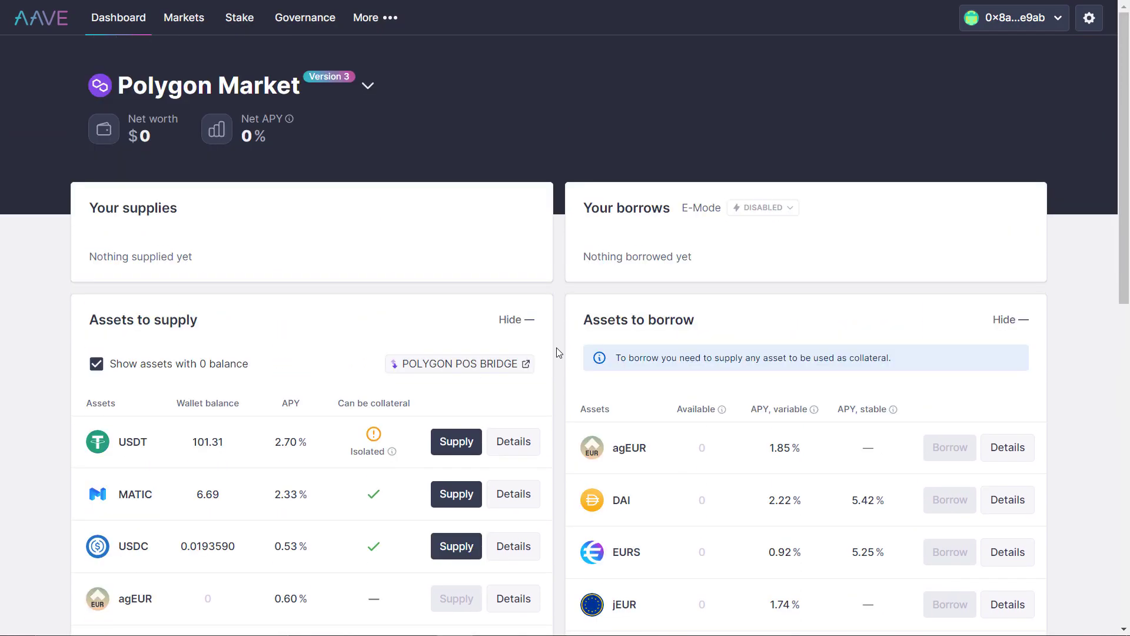
{"action": "scroll", "coordinate": [556, 347], "scroll_direction": "down", "scroll_amount": 12}
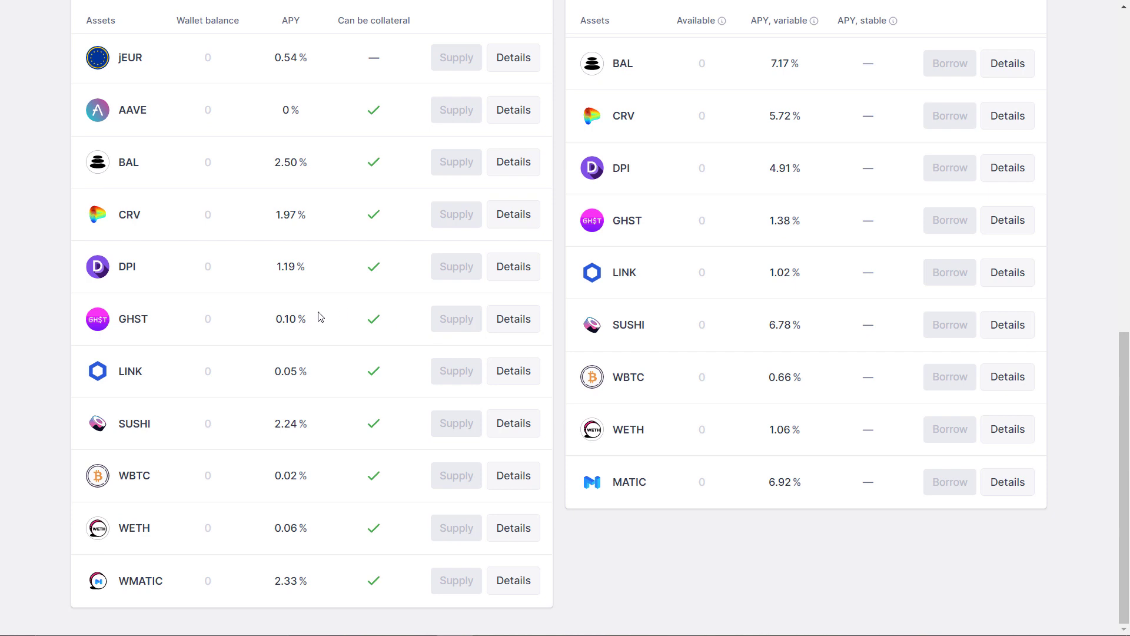
{"action": "scroll", "coordinate": [320, 316], "scroll_direction": "up", "scroll_amount": 12}
{"action": "scroll", "coordinate": [530, 377], "scroll_direction": "down", "scroll_amount": 1}
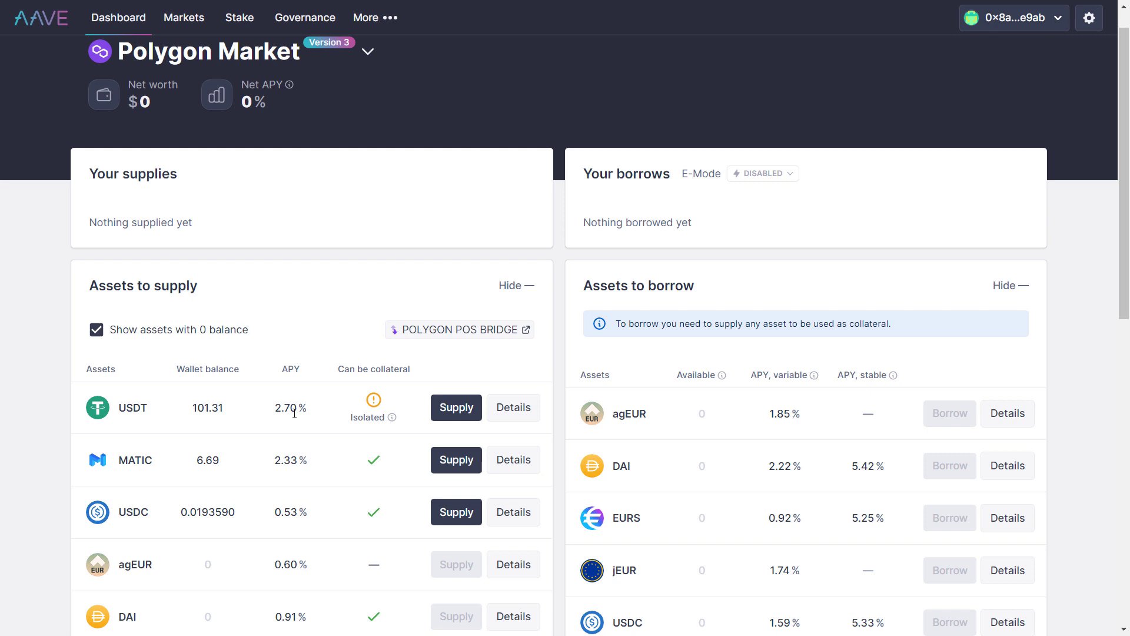
{"action": "scroll", "coordinate": [277, 283], "scroll_direction": "up", "scroll_amount": 1}
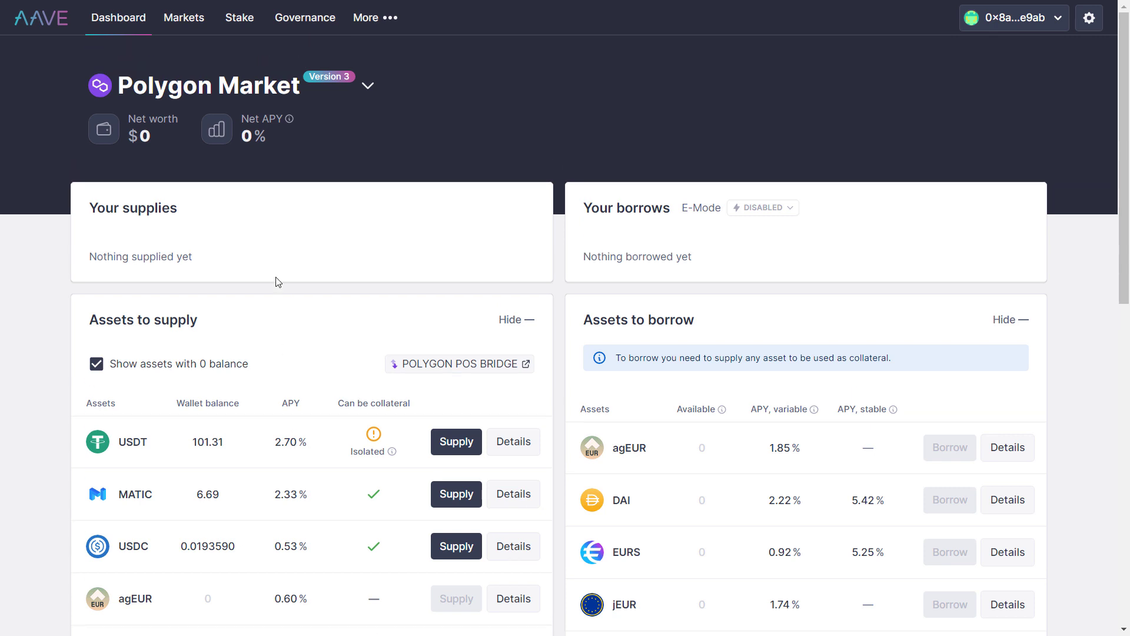
Switch the dashboard to the Version 2 Ethereum market and review its supply and borrow APYs, including USDT
{"action": "left_click", "coordinate": [366, 86]}
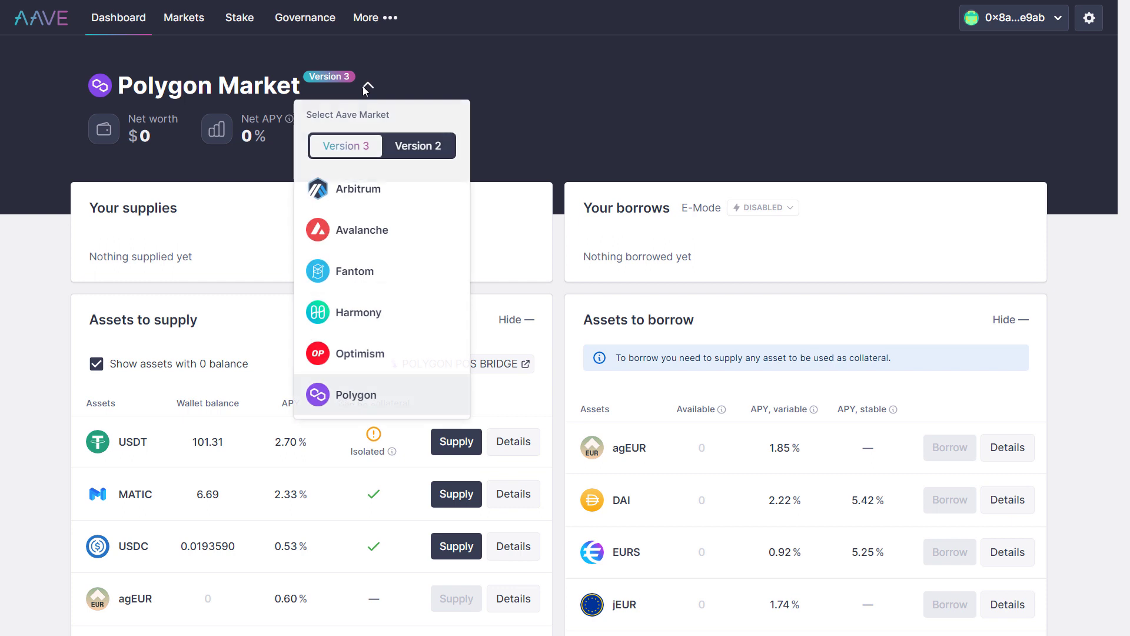
{"action": "left_click", "coordinate": [416, 147]}
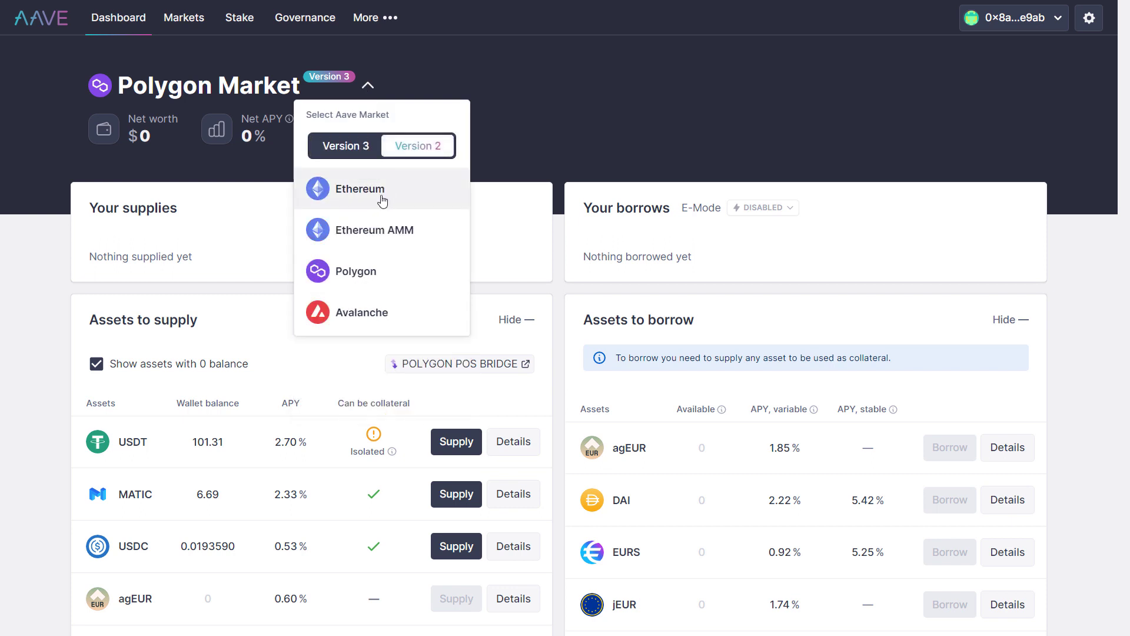
{"action": "left_click", "coordinate": [360, 189]}
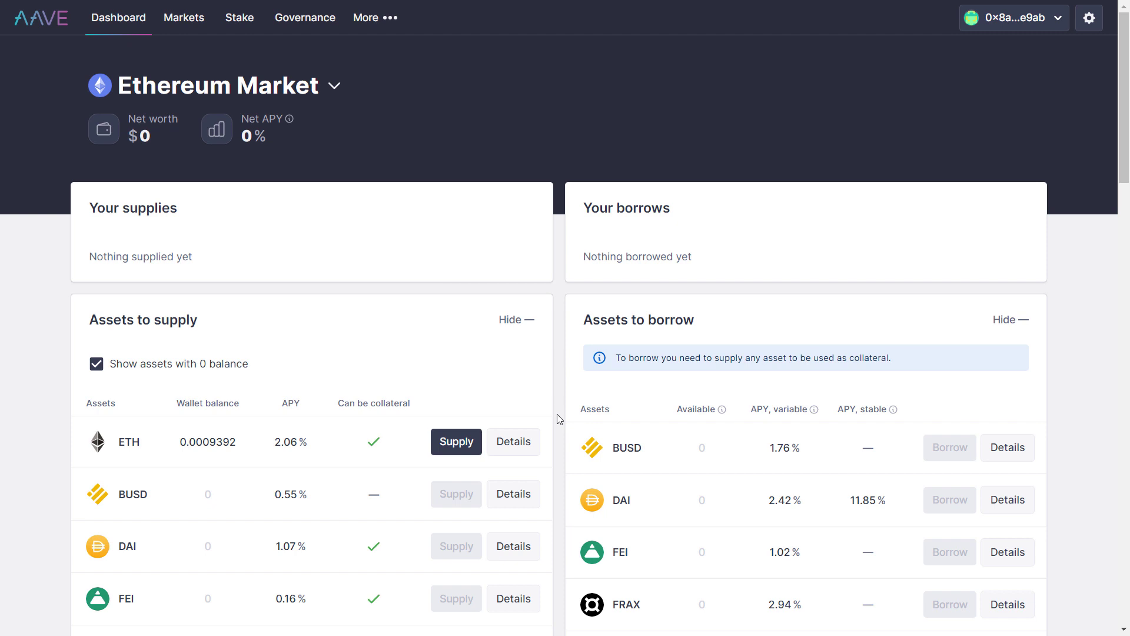
{"action": "scroll", "coordinate": [559, 418], "scroll_direction": "down", "scroll_amount": 8}
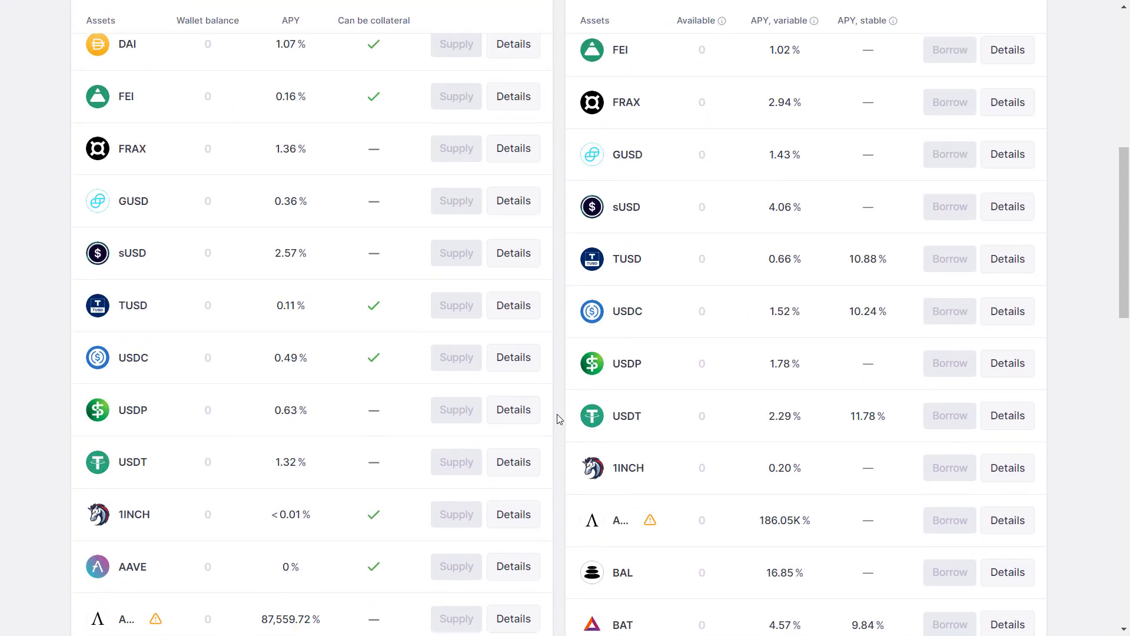
{"action": "scroll", "coordinate": [556, 415], "scroll_direction": "down", "scroll_amount": 1}
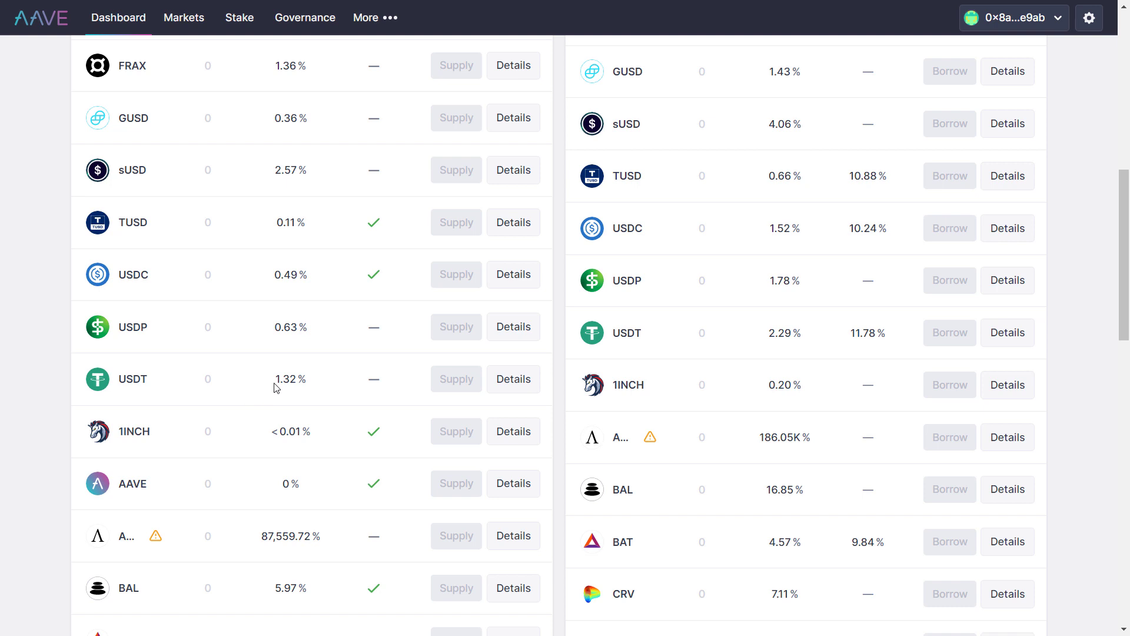
Switch the dashboard back to the Version 3 Polygon market
{"action": "scroll", "coordinate": [276, 387], "scroll_direction": "up", "scroll_amount": 10}
{"action": "left_click", "coordinate": [333, 86]}
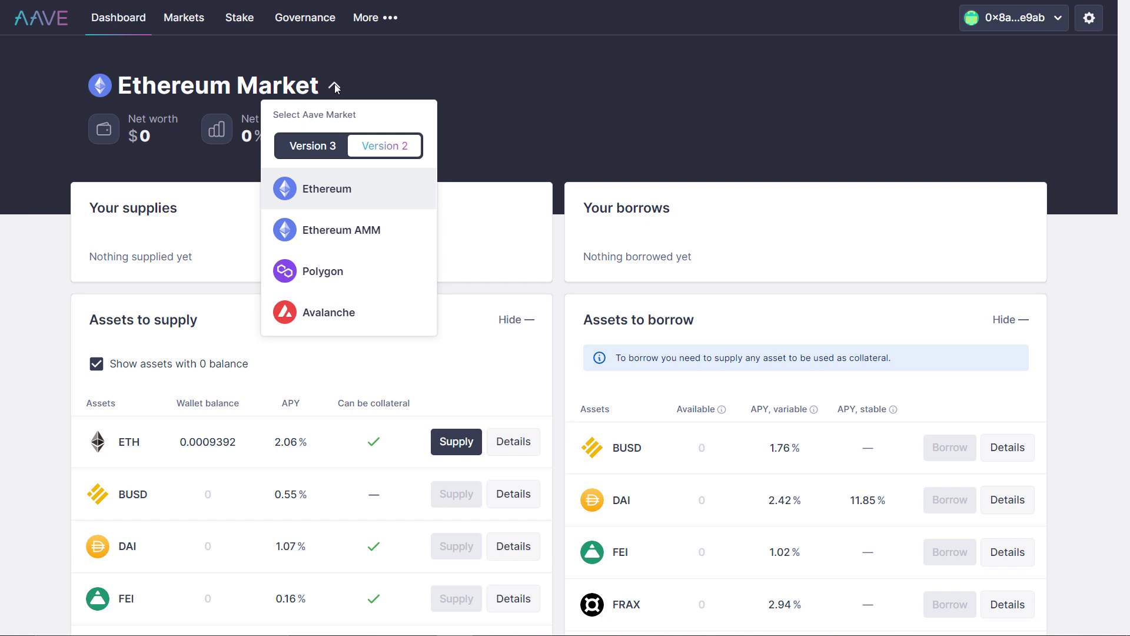
{"action": "left_click", "coordinate": [335, 85]}
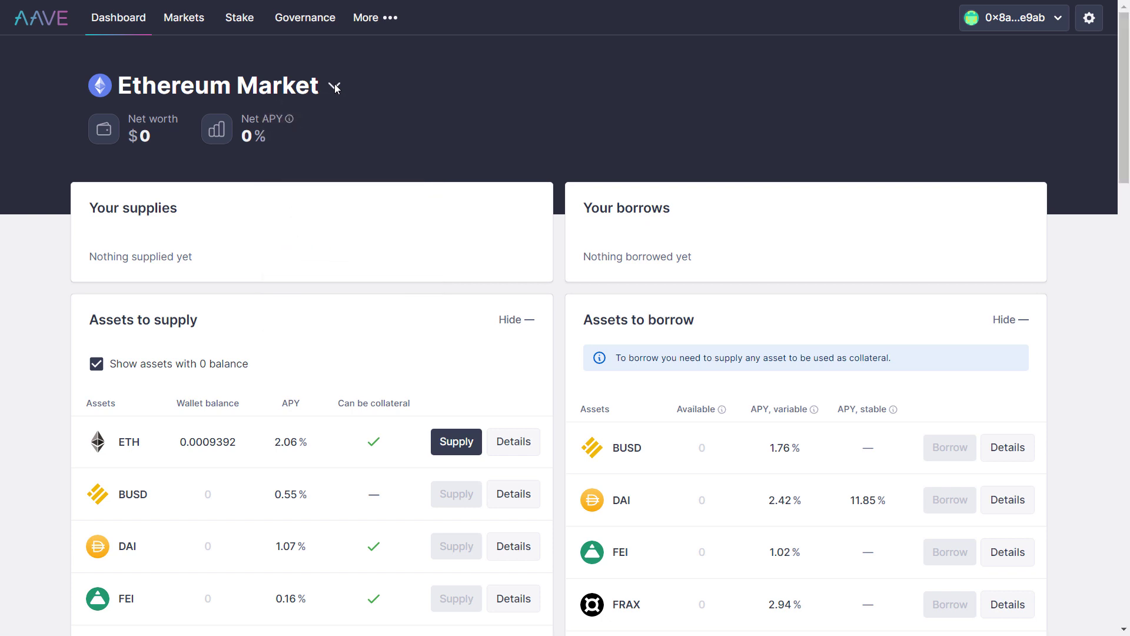
{"action": "left_click", "coordinate": [336, 86]}
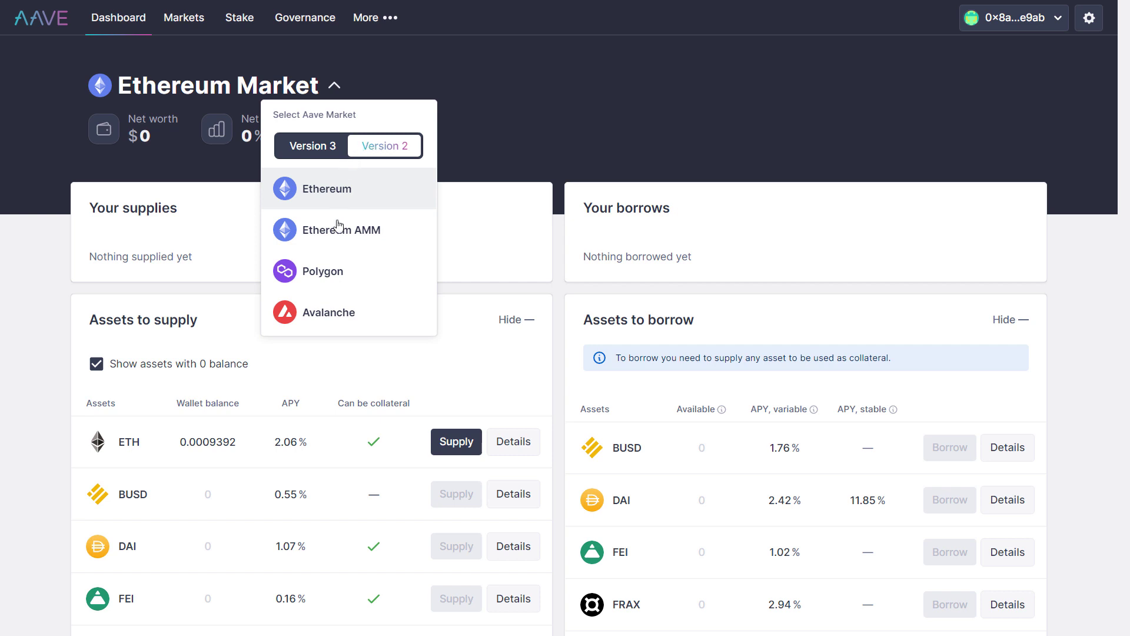
{"action": "left_click", "coordinate": [313, 150]}
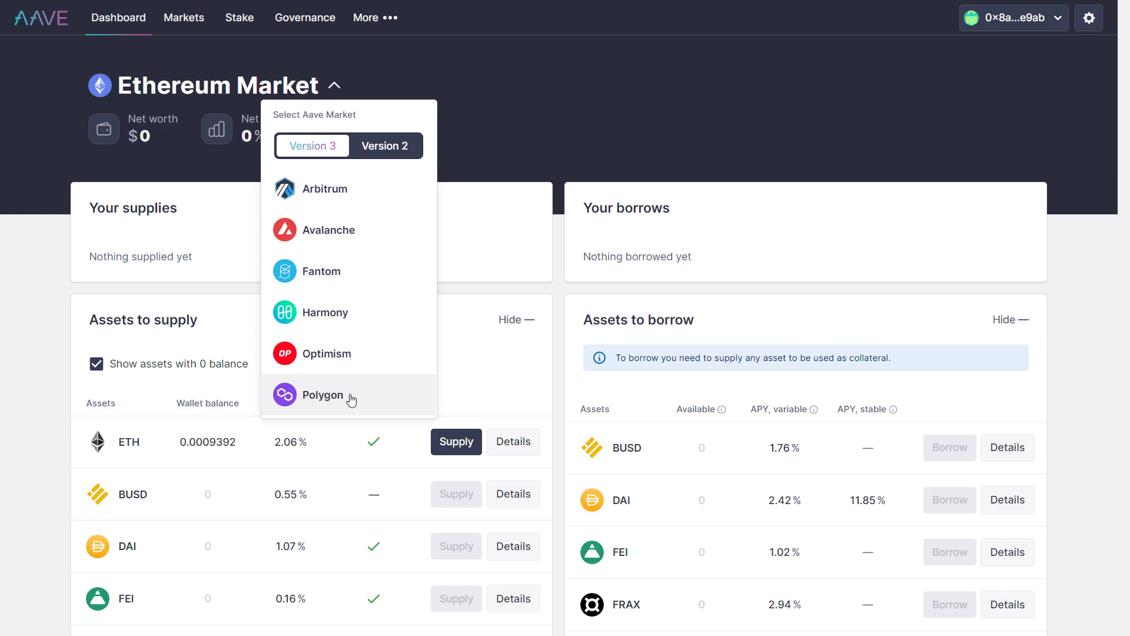
{"action": "left_click", "coordinate": [323, 395]}
Compare the supply APYs in the Polygon market's asset list, highlighting the EURS rate
{"action": "scroll", "coordinate": [270, 391], "scroll_direction": "down", "scroll_amount": 10}
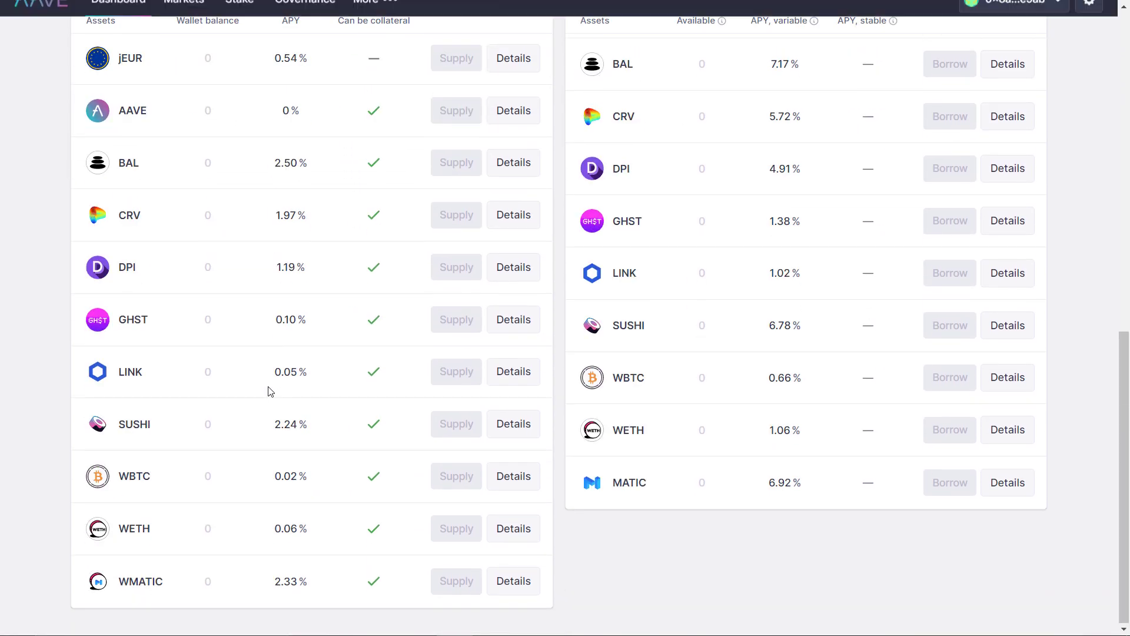
{"action": "scroll", "coordinate": [247, 337], "scroll_direction": "up", "scroll_amount": 5}
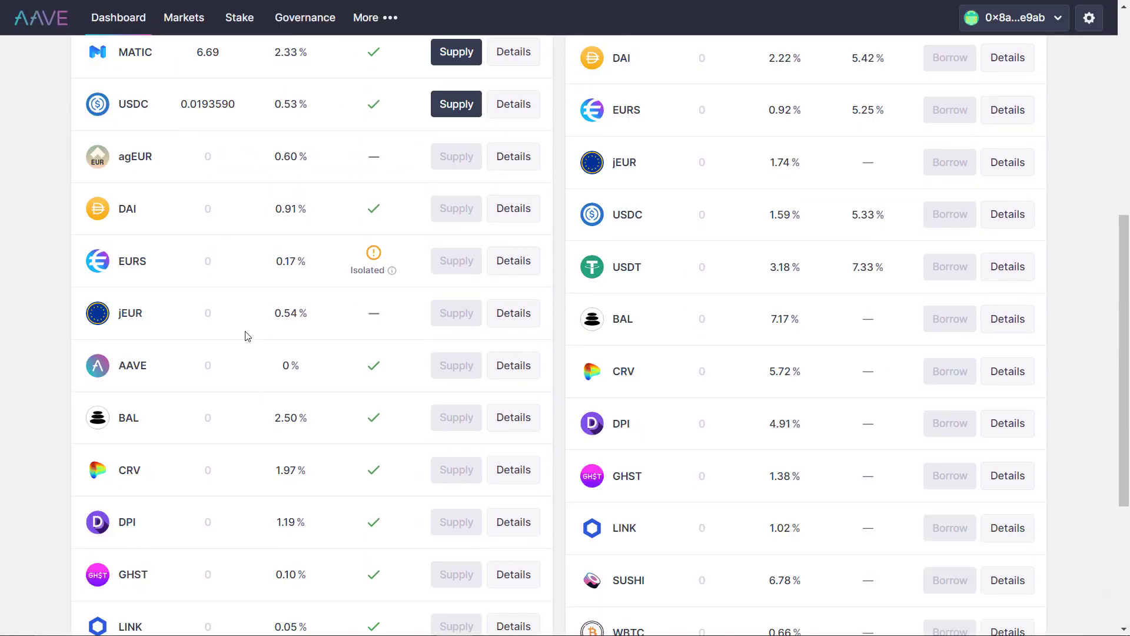
{"action": "left_click_drag", "start_coordinate": [274, 261], "coordinate": [306, 260]}
{"action": "scroll", "coordinate": [303, 260], "scroll_direction": "up", "scroll_amount": 5}
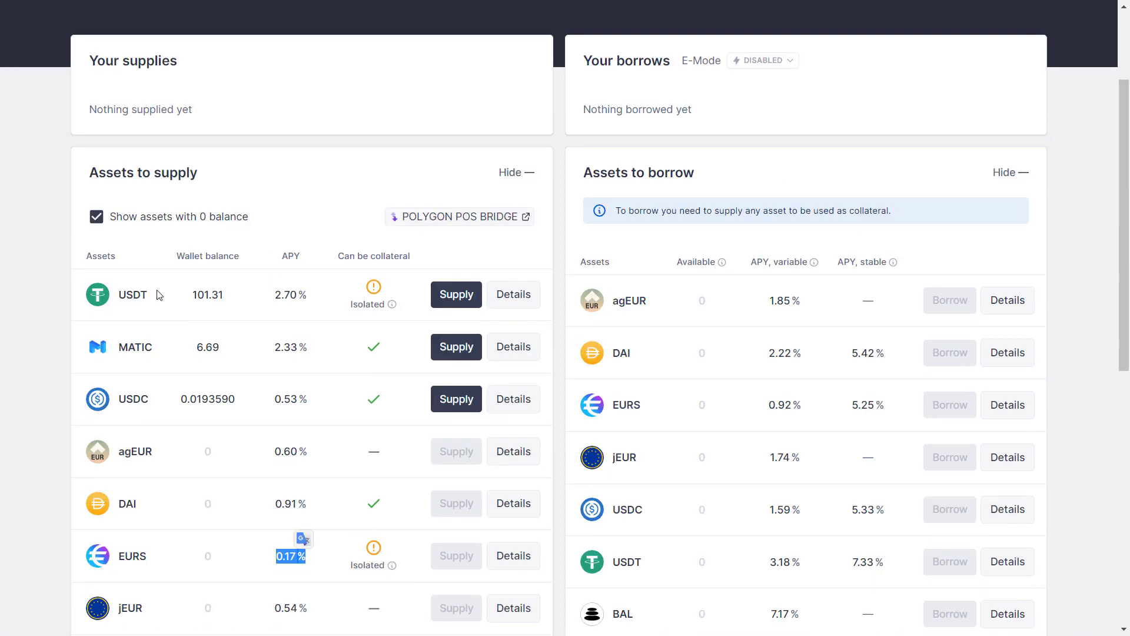
Supply 51 USDT to the Polygon market as isolated collateral, confirming the transaction in MetaMask and dismissing the completion dialog
{"action": "left_click", "coordinate": [448, 300]}
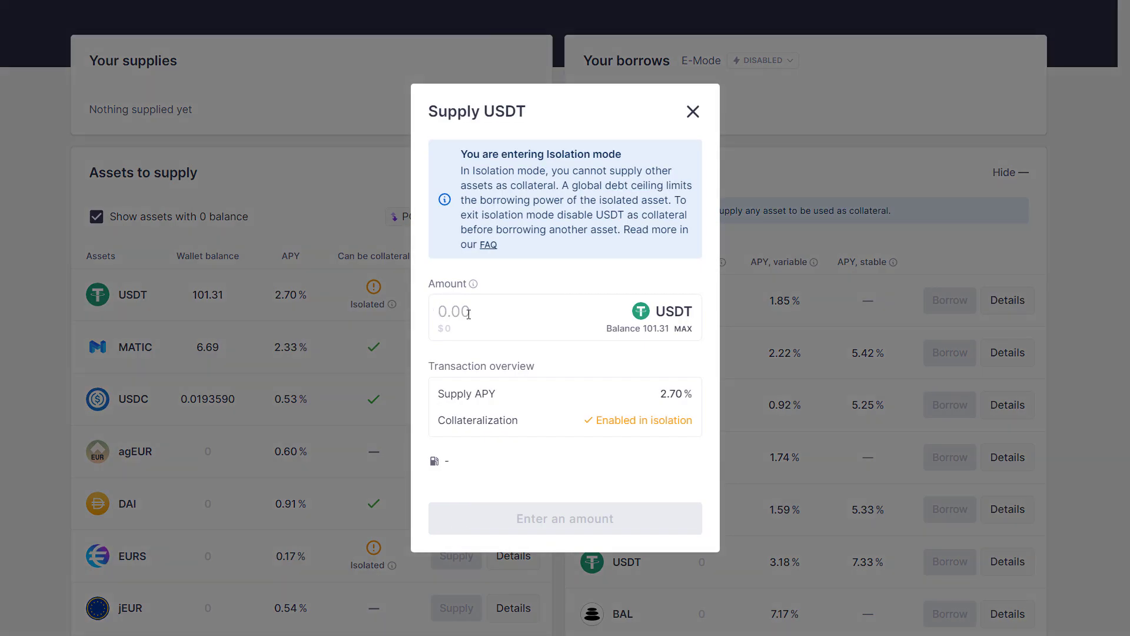
{"action": "type", "text": "51"}
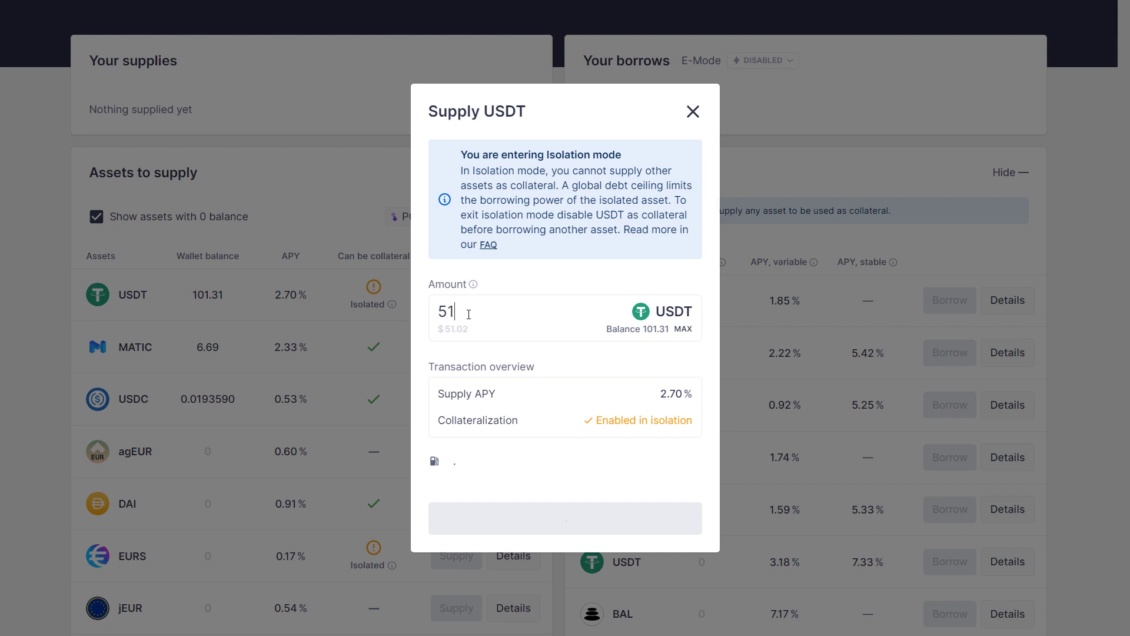
{"action": "left_click", "coordinate": [547, 522]}
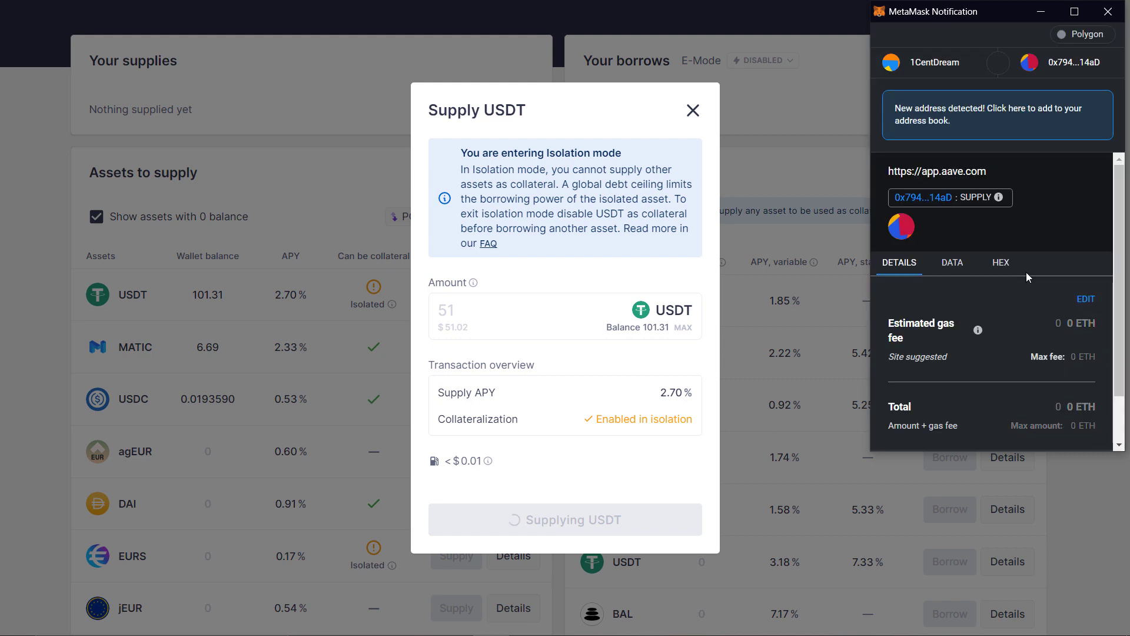
{"action": "scroll", "coordinate": [1020, 336], "scroll_direction": "down", "scroll_amount": 2}
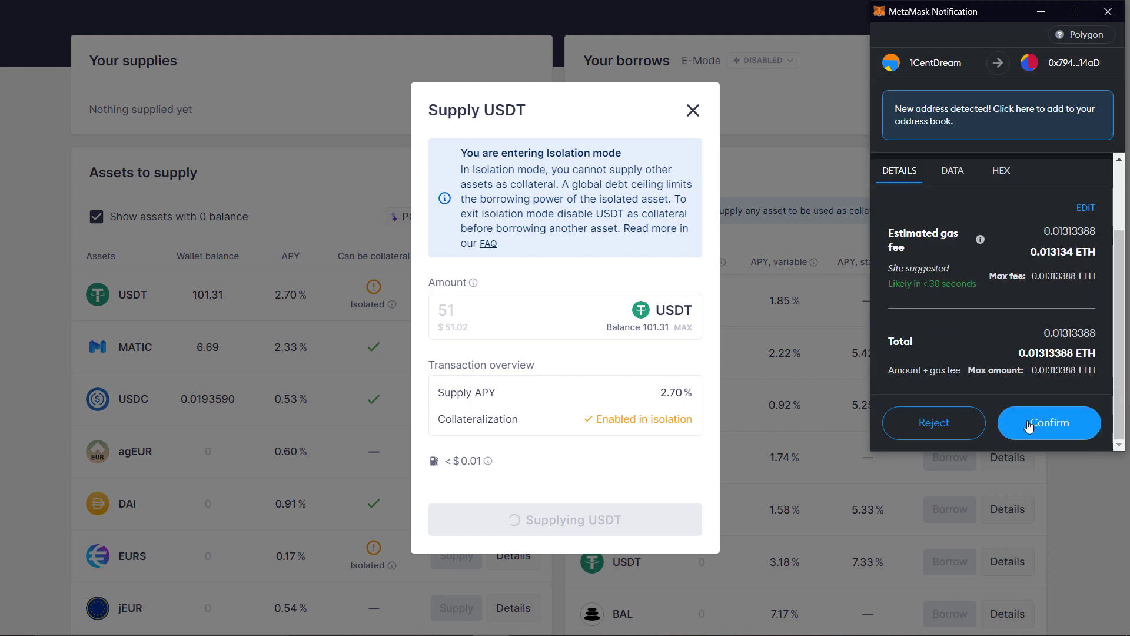
{"action": "left_click", "coordinate": [1024, 423]}
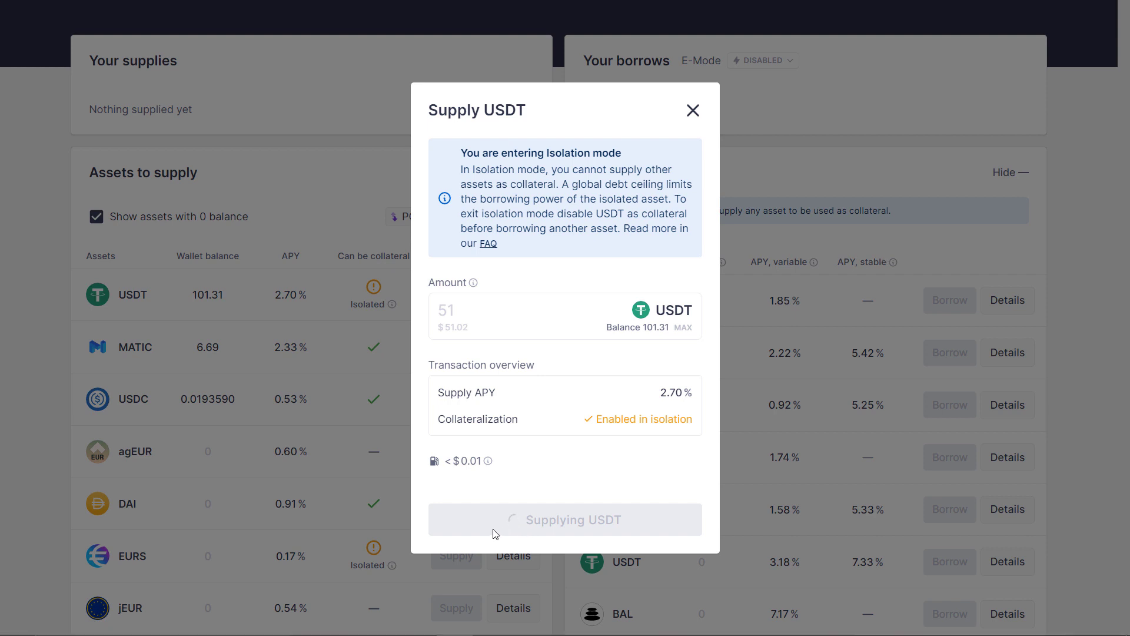
{"action": "left_click", "coordinate": [577, 459]}
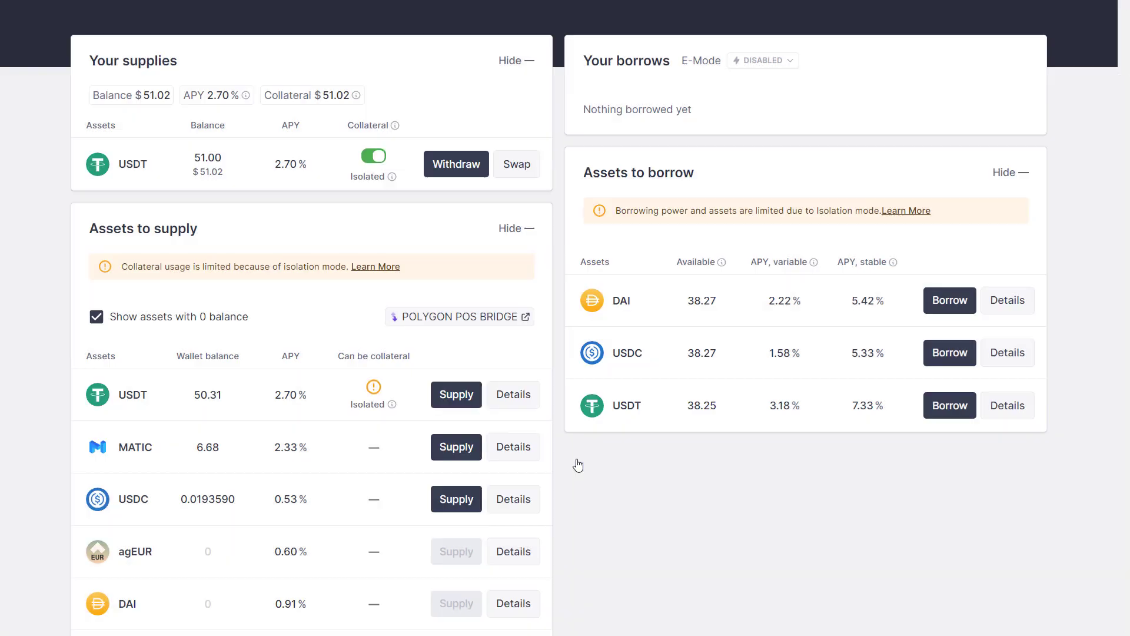
Supply 3.60 MATIC to the Polygon market and dismiss the completion dialog
{"action": "scroll", "coordinate": [648, 459], "scroll_direction": "up", "scroll_amount": 3}
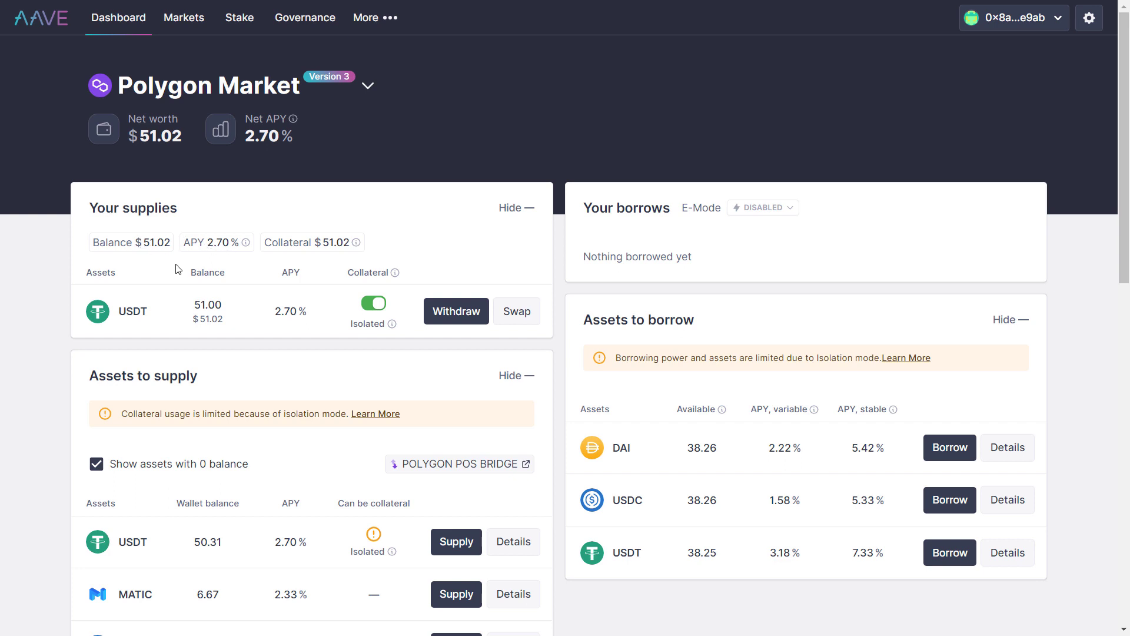
{"action": "mouse_move", "coordinate": [244, 247]}
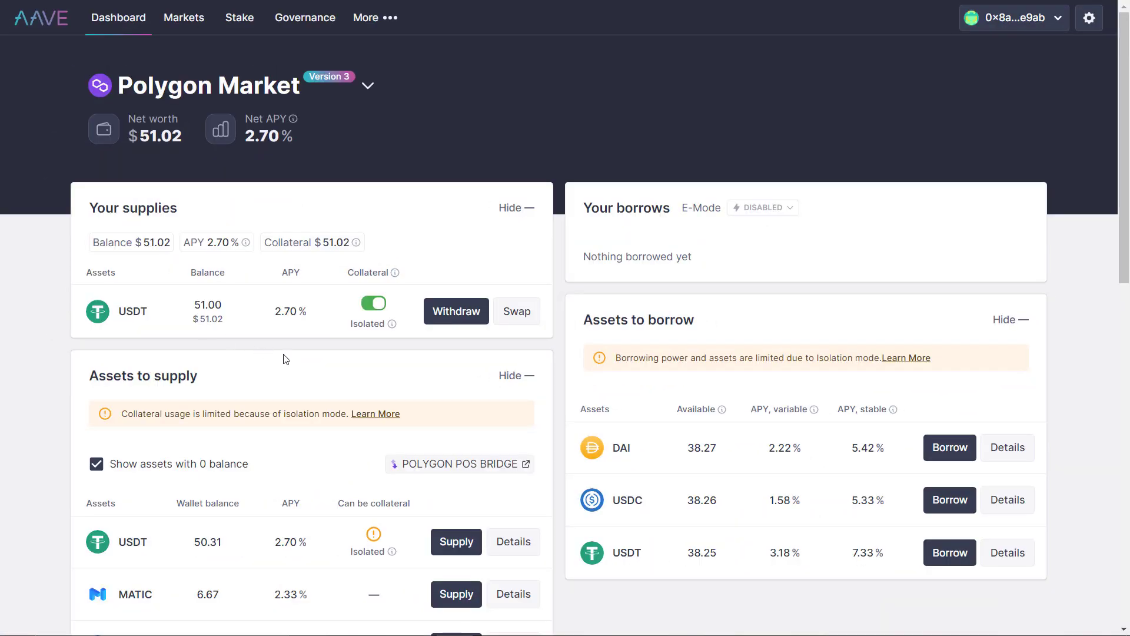
{"action": "scroll", "coordinate": [283, 358], "scroll_direction": "down", "scroll_amount": 2}
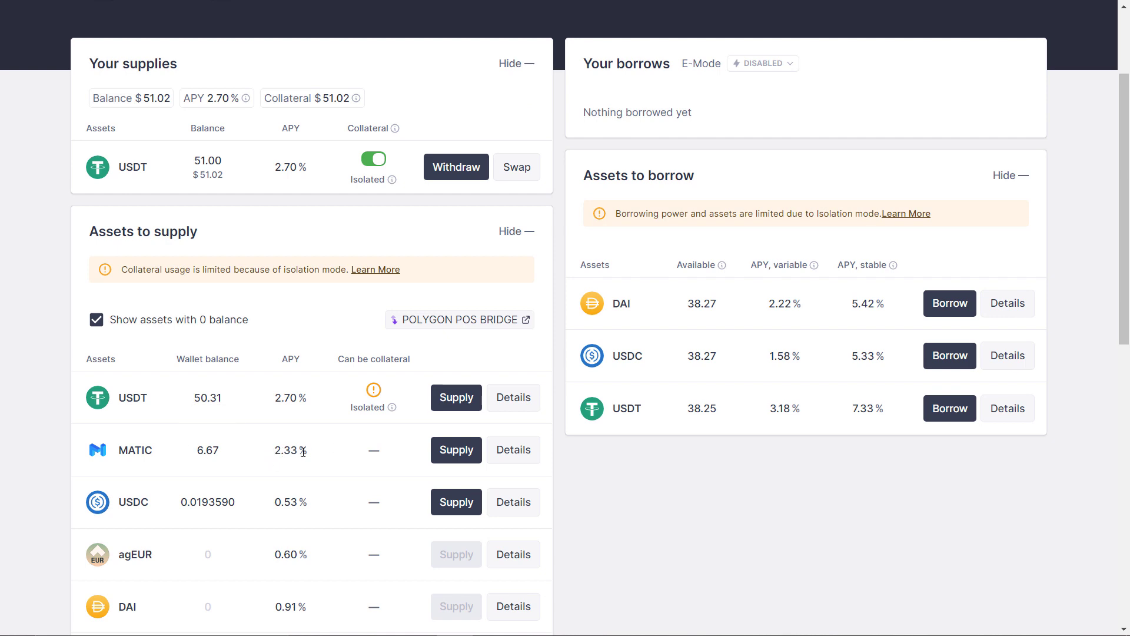
{"action": "left_click", "coordinate": [447, 454]}
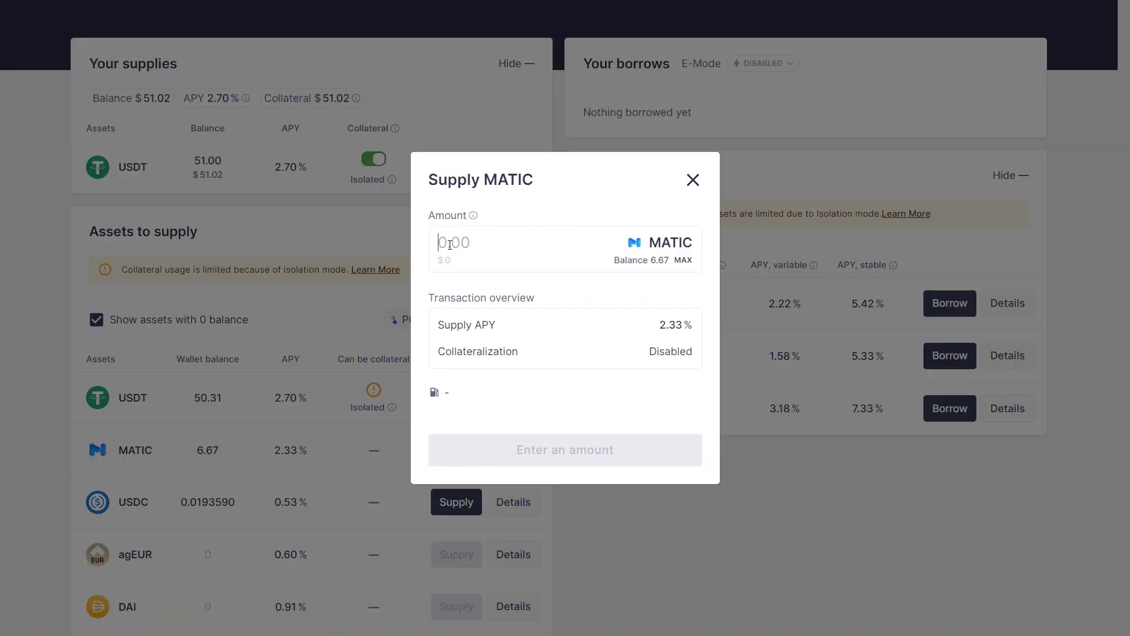
{"action": "type", "text": "3.60"}
{"action": "left_click", "coordinate": [554, 457]}
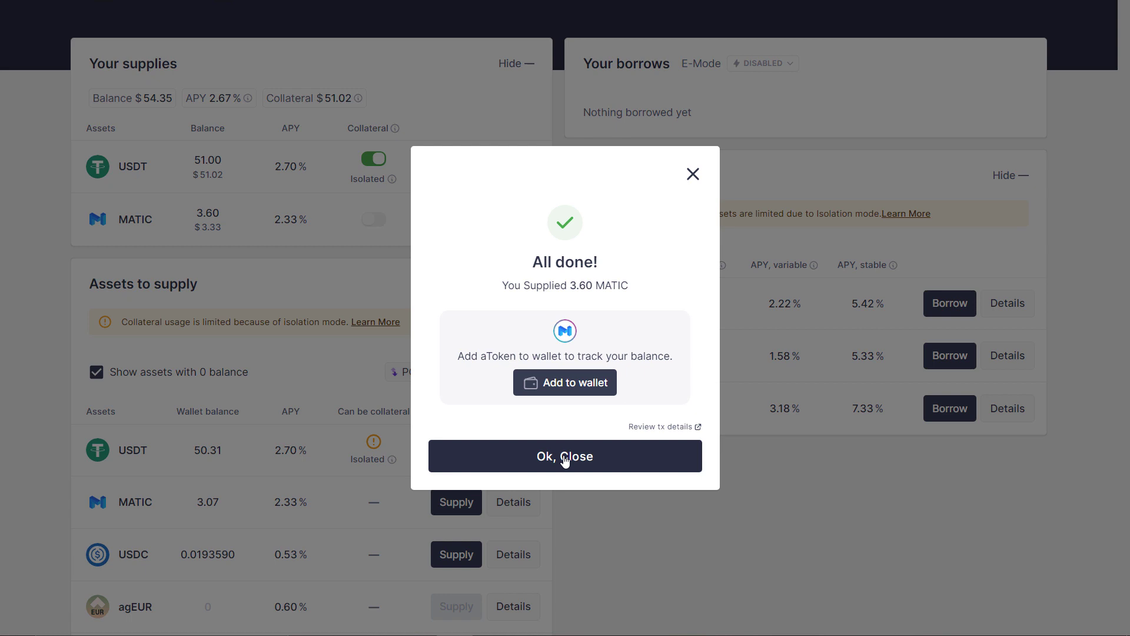
{"action": "left_click", "coordinate": [564, 458]}
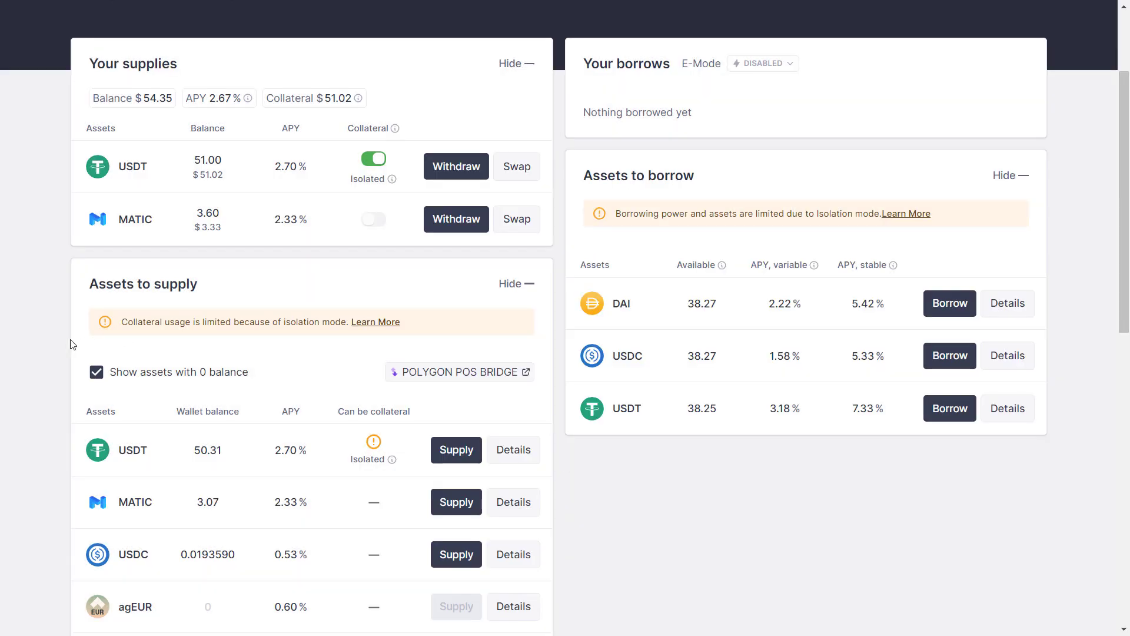
Compare the supplied USDT and MATIC rates with the variable and stable borrow APYs, highlighting the supplied USDT's APY
{"action": "scroll", "coordinate": [71, 343], "scroll_direction": "up", "scroll_amount": 2}
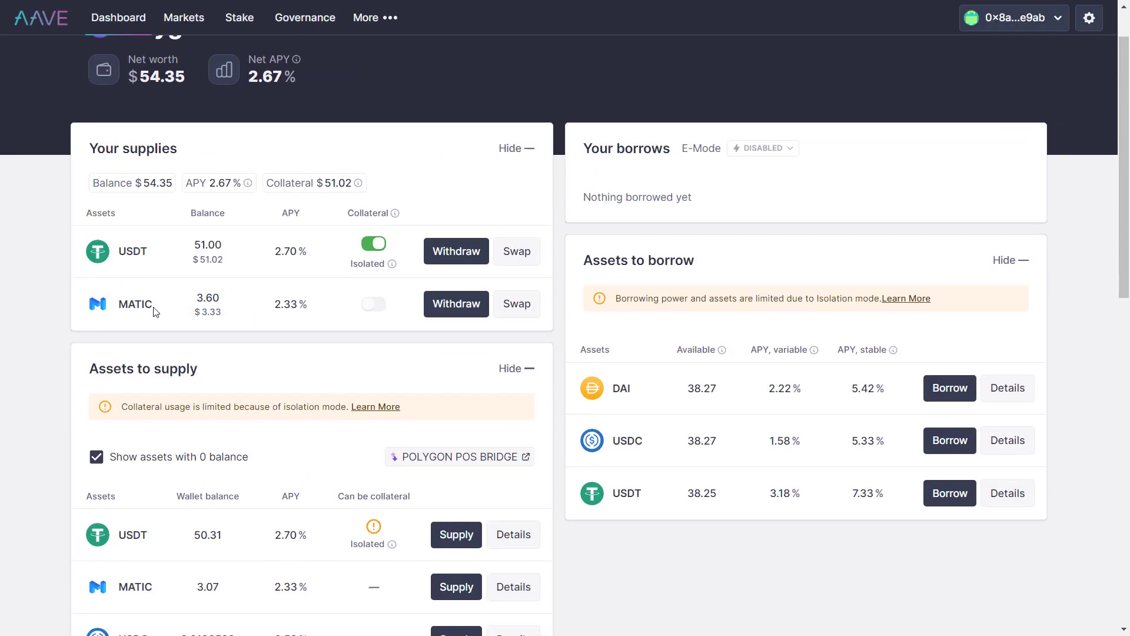
{"action": "scroll", "coordinate": [330, 315], "scroll_direction": "up", "scroll_amount": 1}
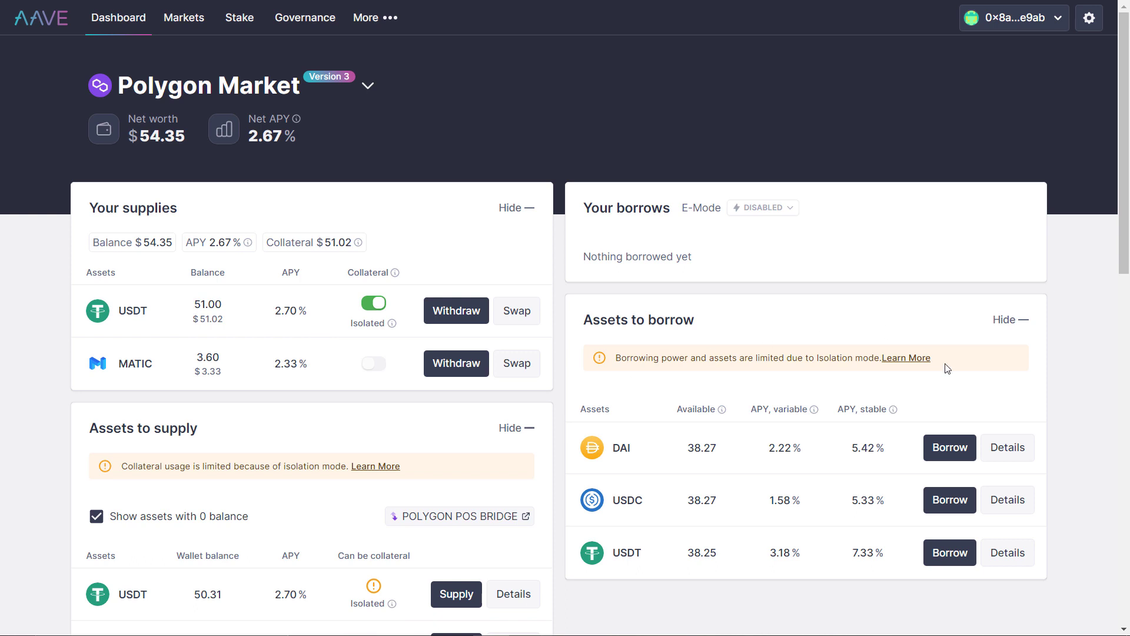
{"action": "scroll", "coordinate": [945, 362], "scroll_direction": "down", "scroll_amount": 2}
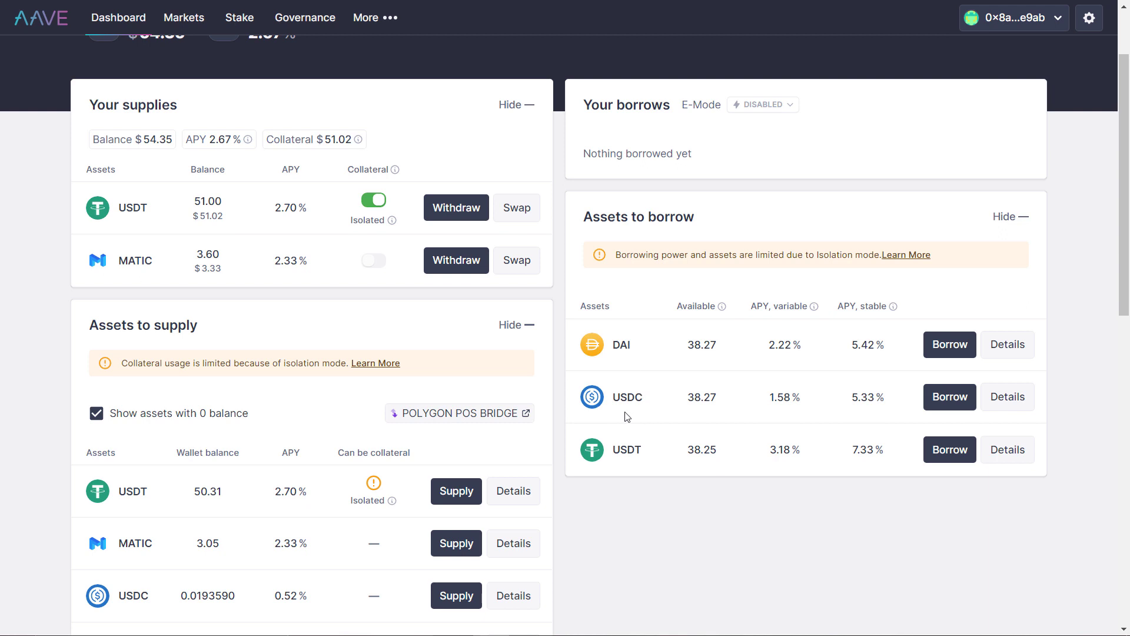
{"action": "scroll", "coordinate": [758, 377], "scroll_direction": "up", "scroll_amount": 1}
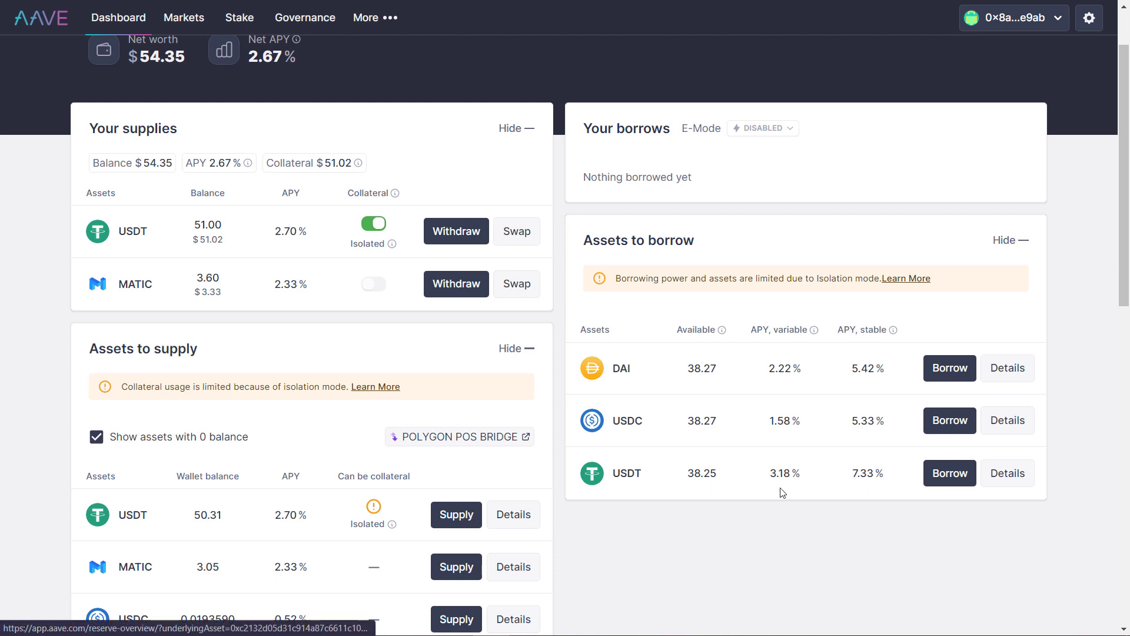
{"action": "scroll", "coordinate": [796, 485], "scroll_direction": "down", "scroll_amount": 1}
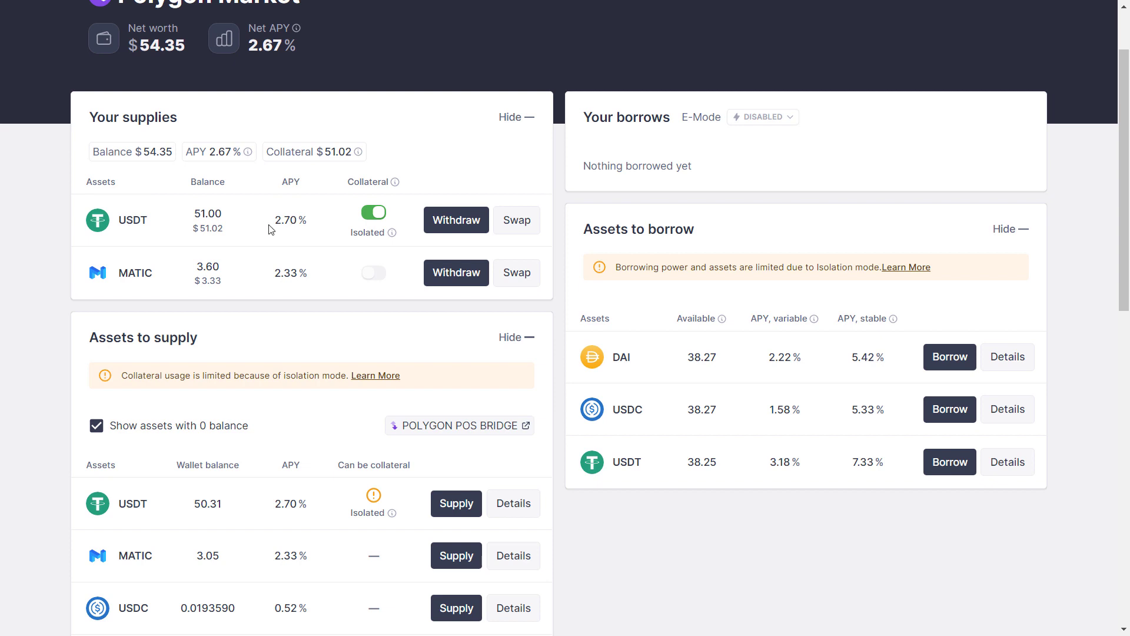
{"action": "left_click_drag", "start_coordinate": [275, 224], "coordinate": [308, 227]}
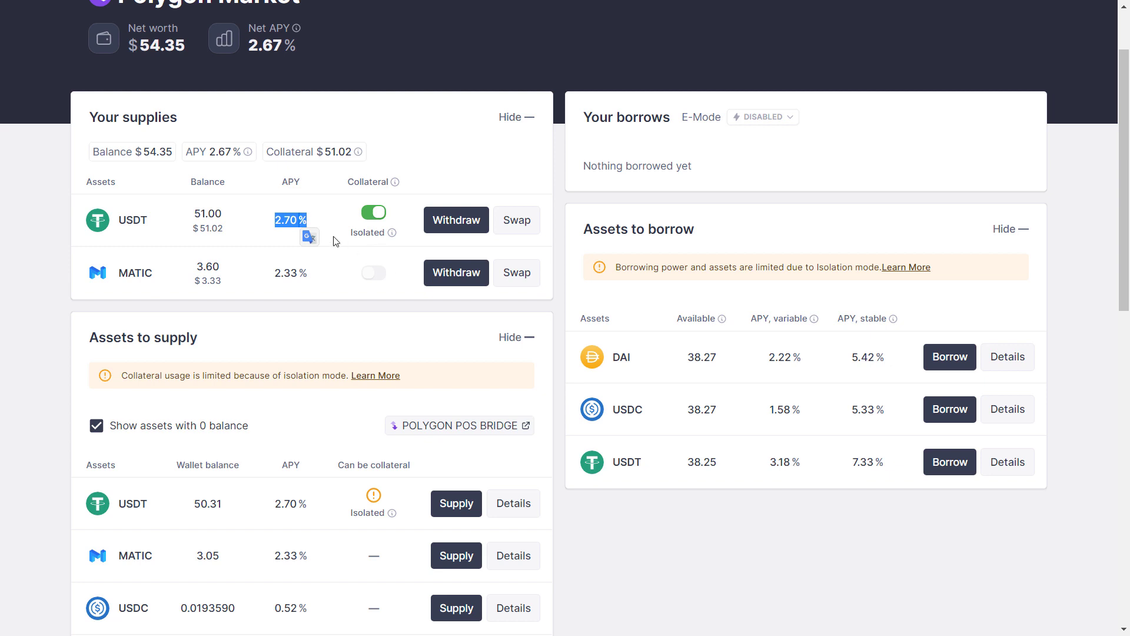
{"action": "left_click", "coordinate": [269, 227]}
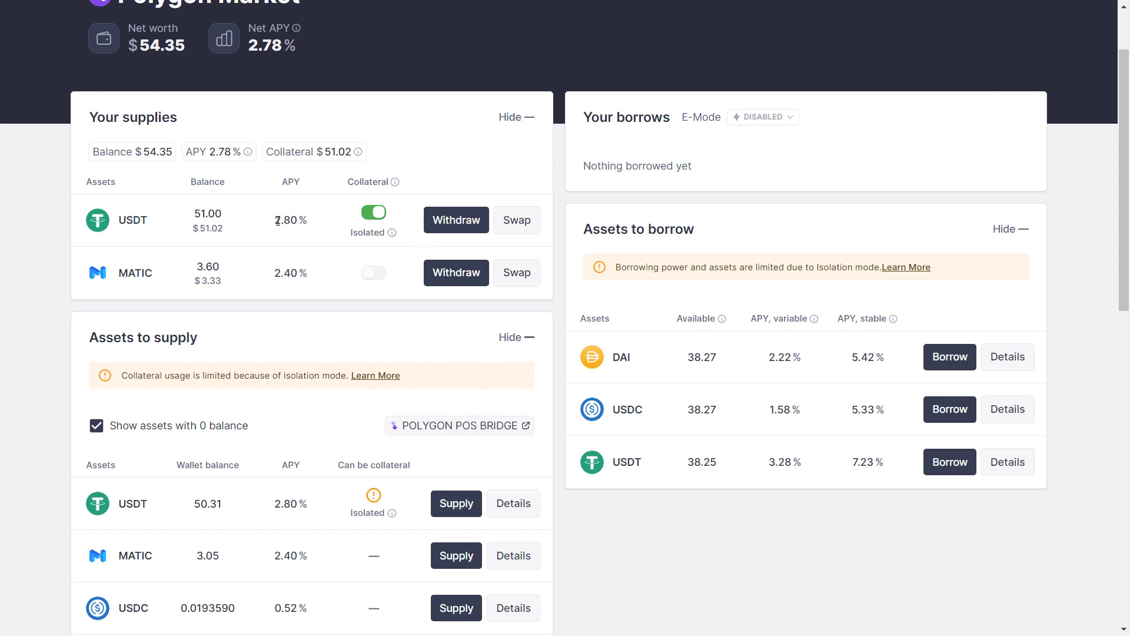
{"action": "scroll", "coordinate": [278, 221], "scroll_direction": "up", "scroll_amount": 1}
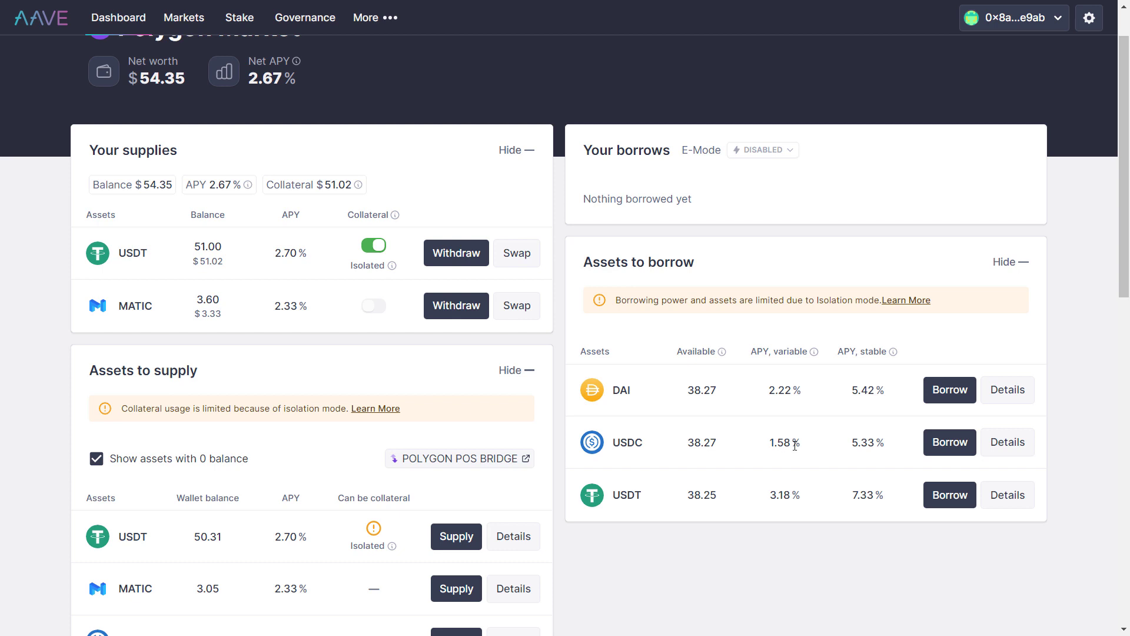
Borrow 8 USDC at the variable APY rate and dismiss the completion dialog
{"action": "left_click", "coordinate": [939, 448]}
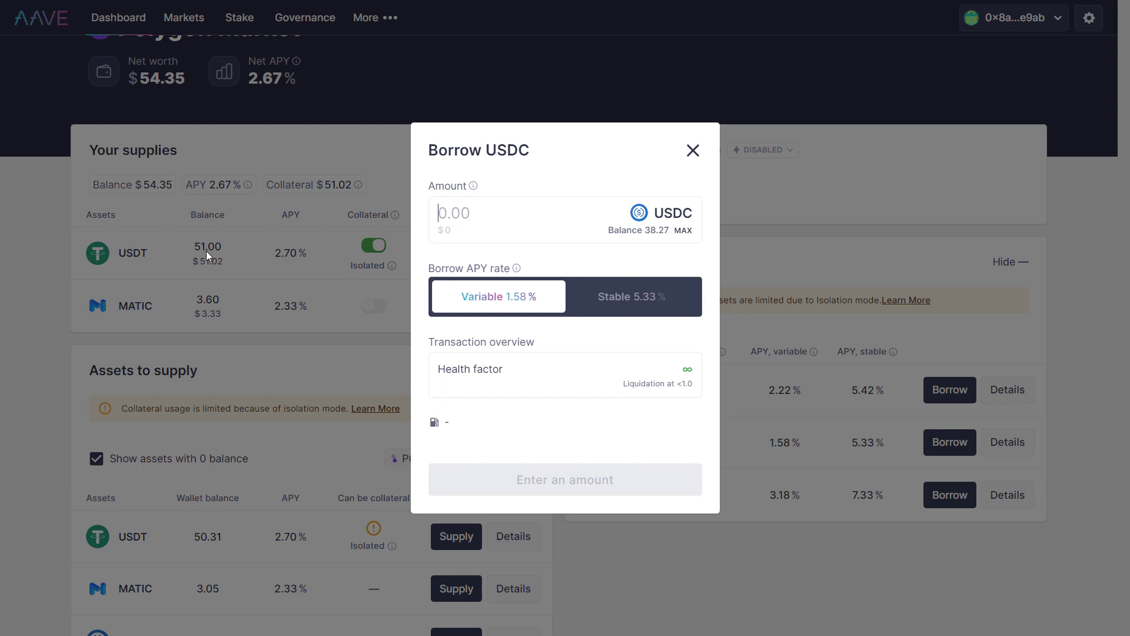
{"action": "type", "text": "38"}
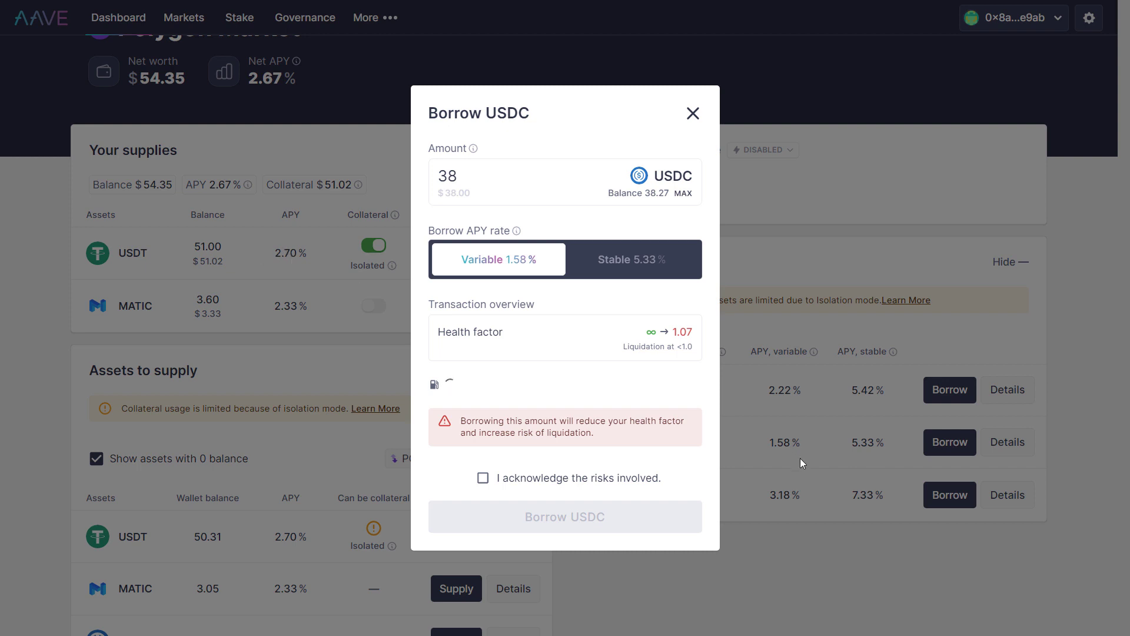
{"action": "double_click", "coordinate": [437, 176]}
{"action": "type", "text": "8"}
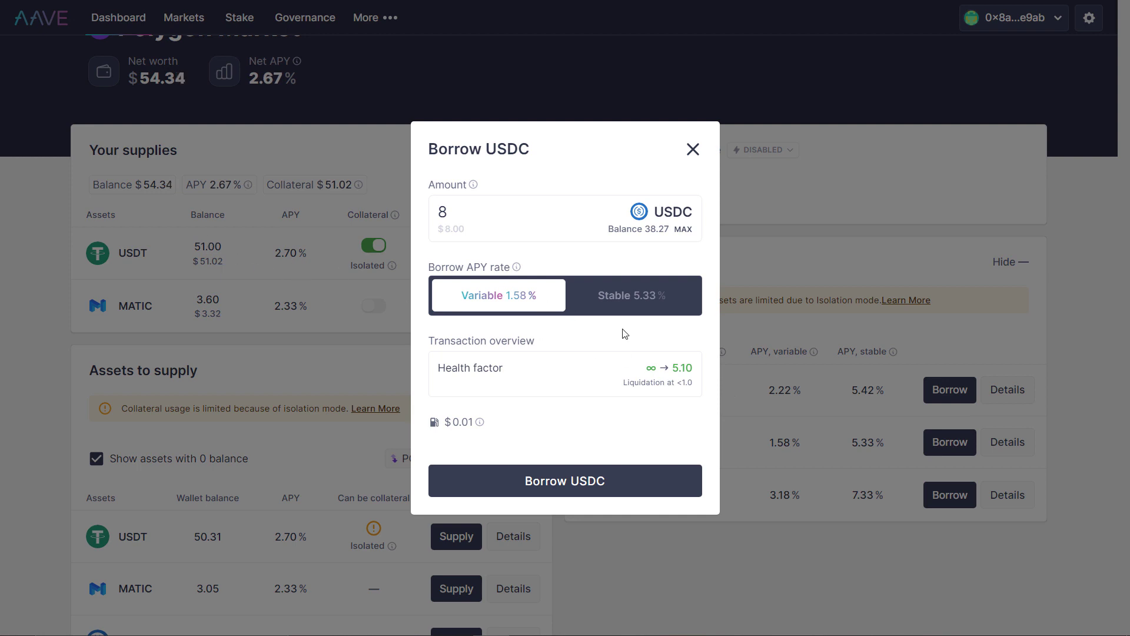
{"action": "left_click", "coordinate": [541, 483]}
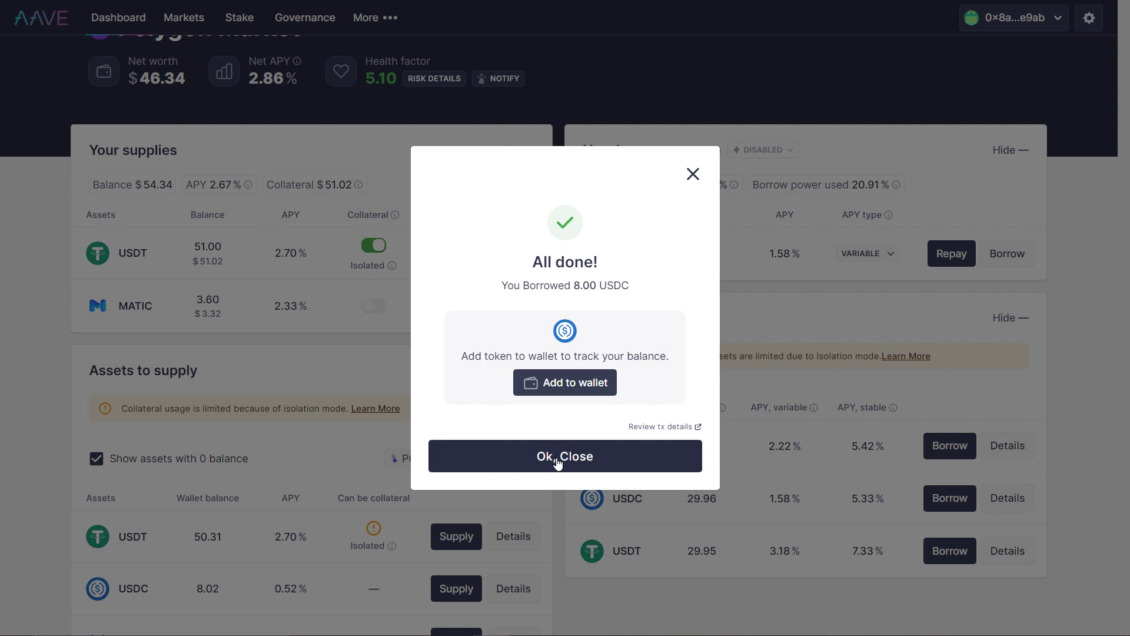
{"action": "left_click", "coordinate": [557, 459]}
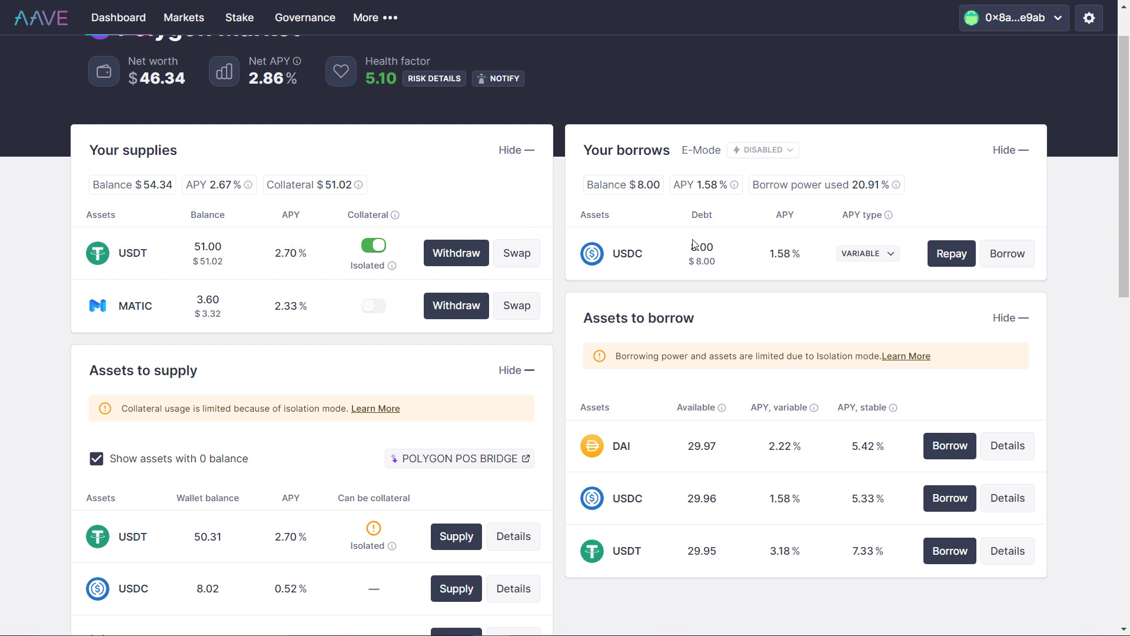
Switch to Clearpool, open the Auros permissionless pool and enter 8 USDC as the amount to provide
{"action": "scroll", "coordinate": [718, 244], "scroll_direction": "up", "scroll_amount": 1}
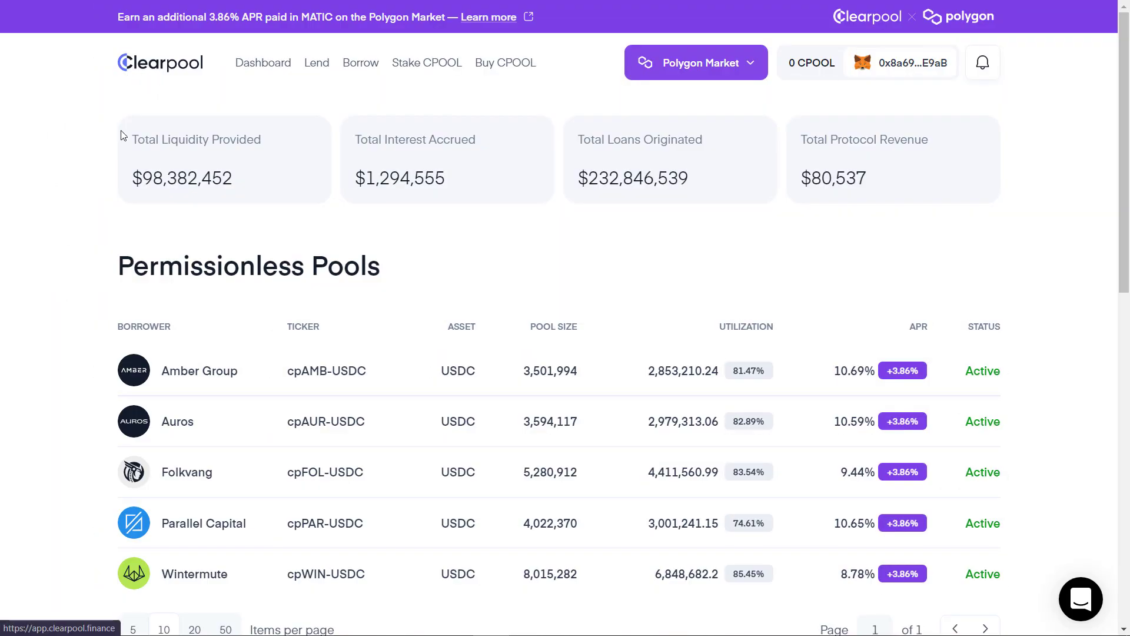
{"action": "scroll", "coordinate": [80, 433], "scroll_direction": "down", "scroll_amount": 3}
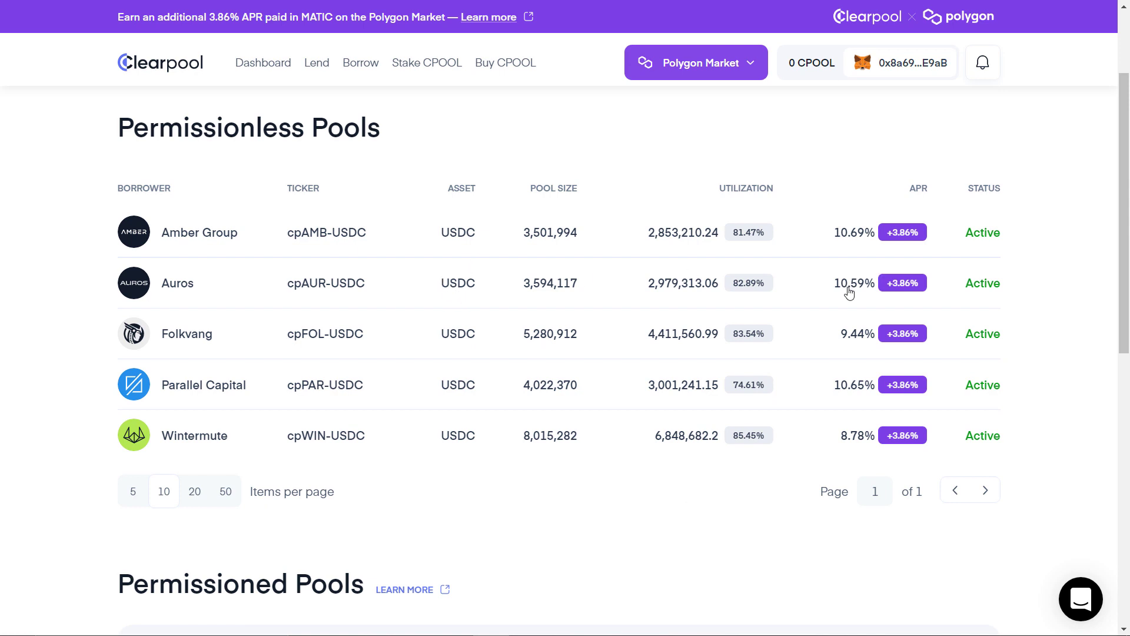
{"action": "left_click", "coordinate": [987, 291]}
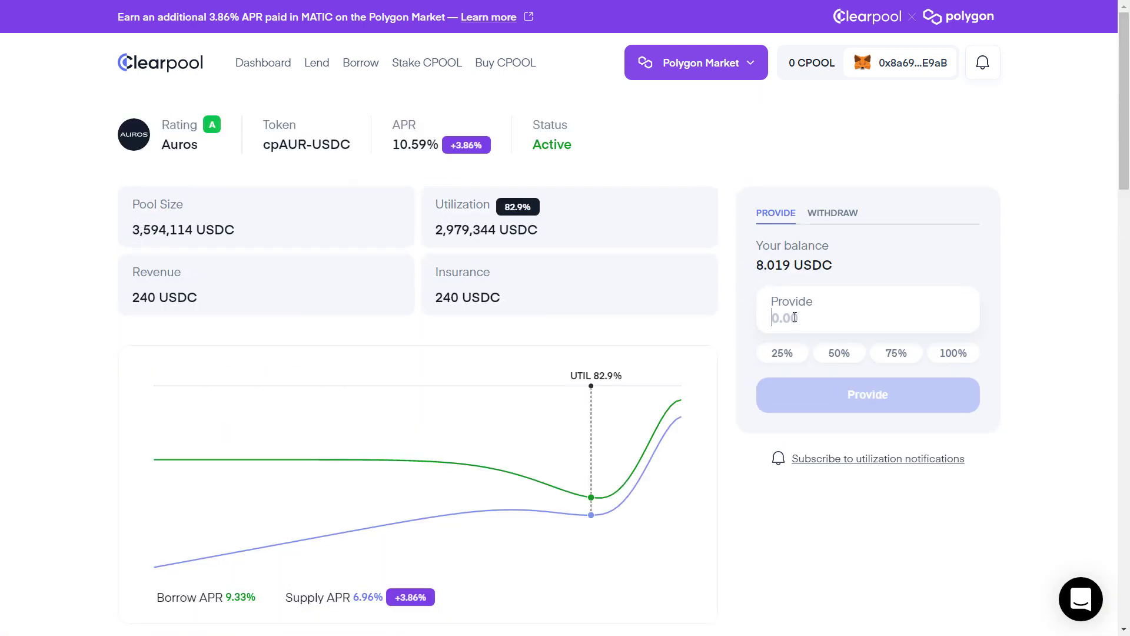
{"action": "type", "text": "8"}
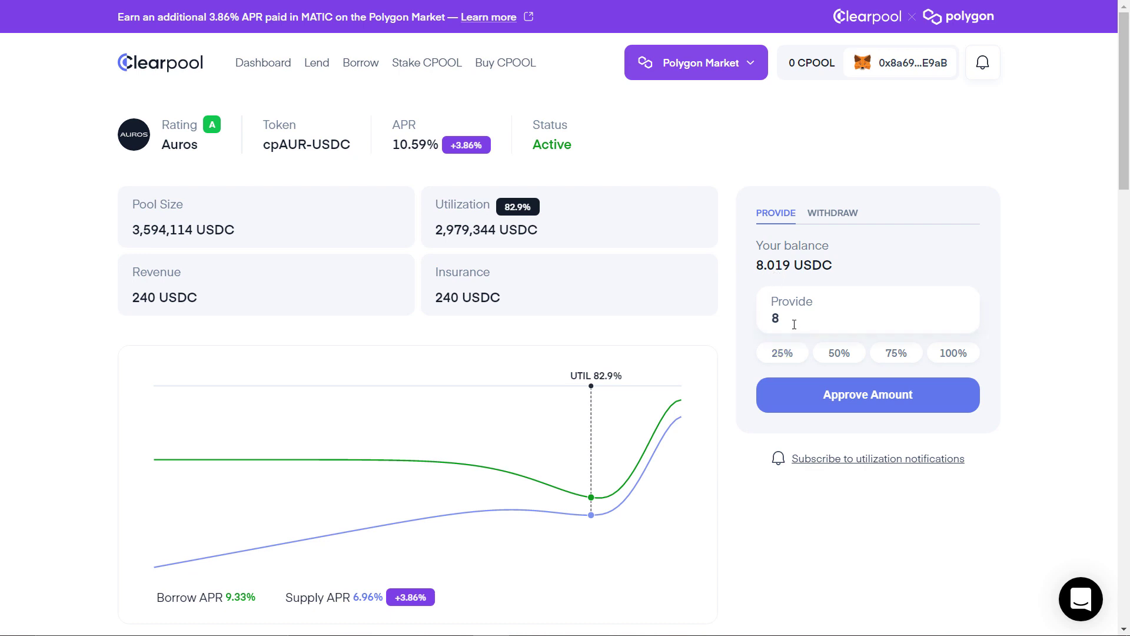
{"action": "mouse_move", "coordinate": [397, 158]}
Review the token balances in the MetaMask wallet and return to the assets to supply on the Aave dashboard
{"action": "scroll", "coordinate": [730, 519], "scroll_direction": "down", "scroll_amount": 2}
{"action": "scroll", "coordinate": [730, 520], "scroll_direction": "up", "scroll_amount": 2}
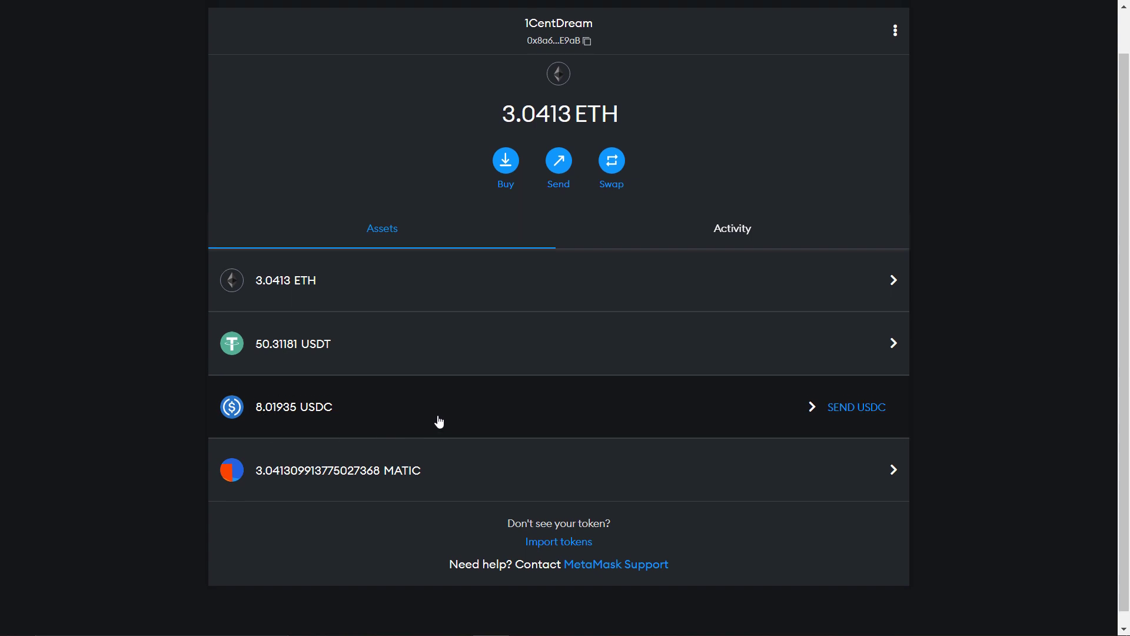
{"action": "key", "text": "ctrl+Tab"}
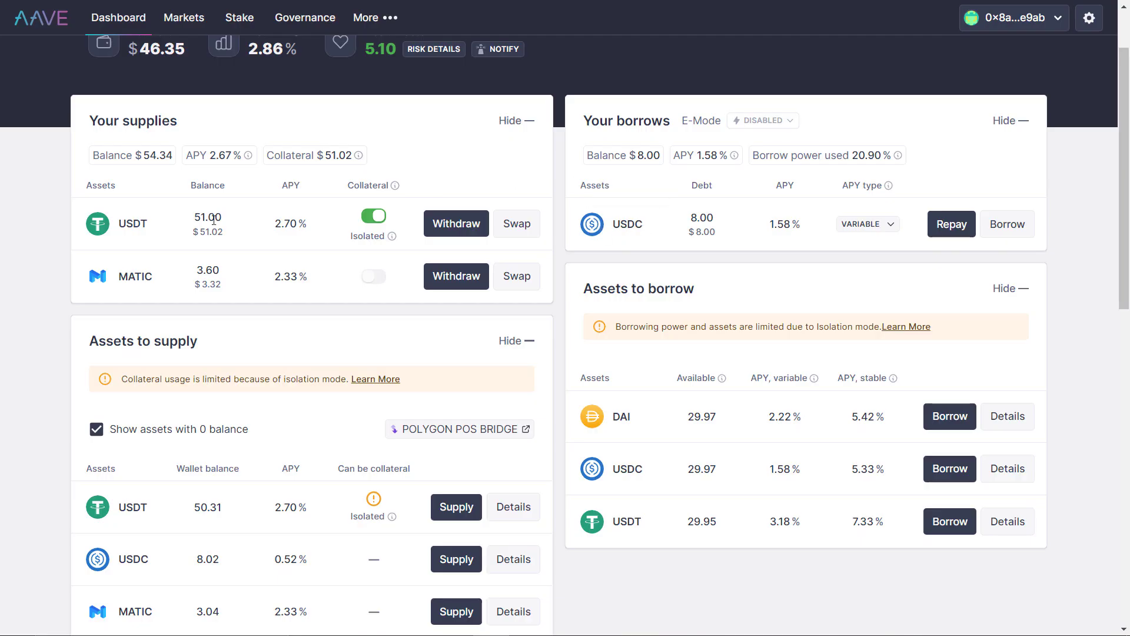
{"action": "scroll", "coordinate": [71, 419], "scroll_direction": "down", "scroll_amount": 2}
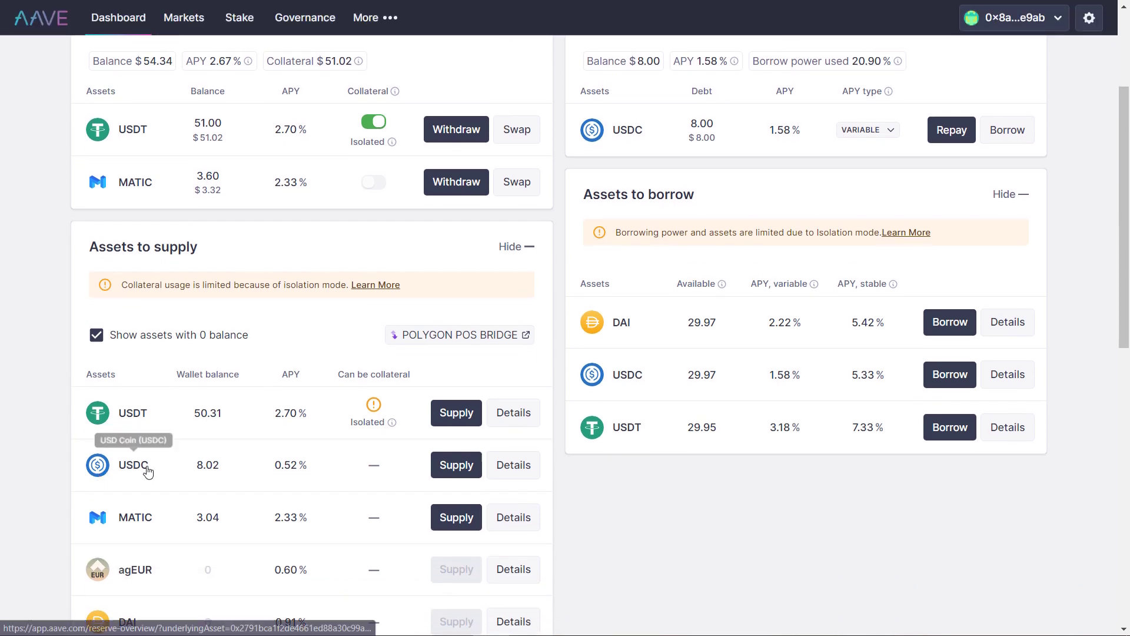
{"action": "left_click", "coordinate": [451, 468]}
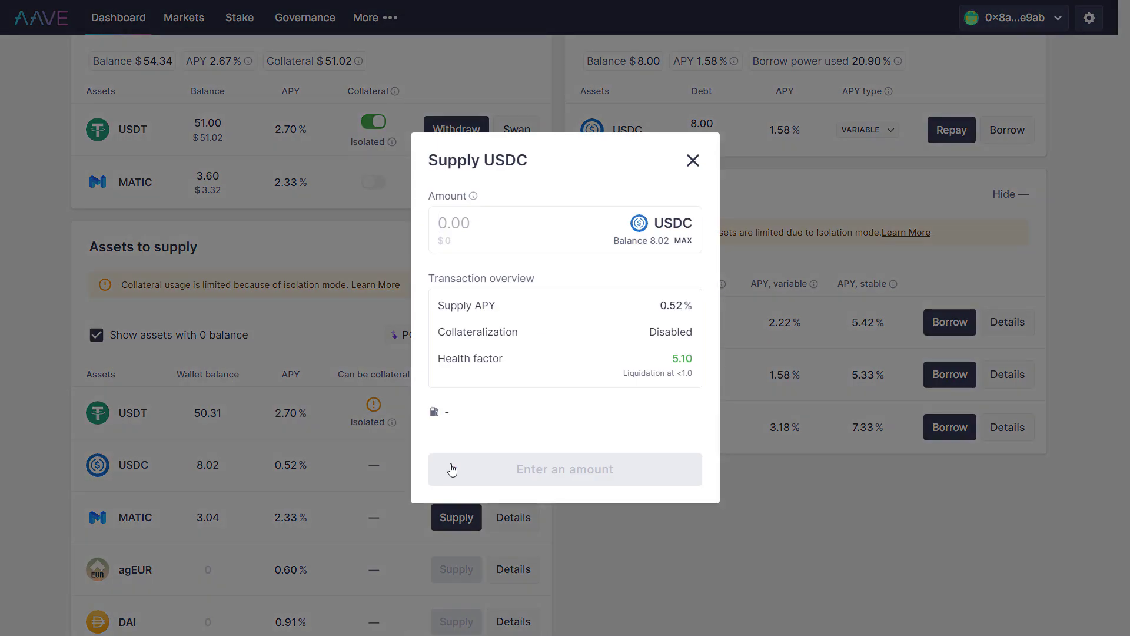
{"action": "type", "text": "8"}
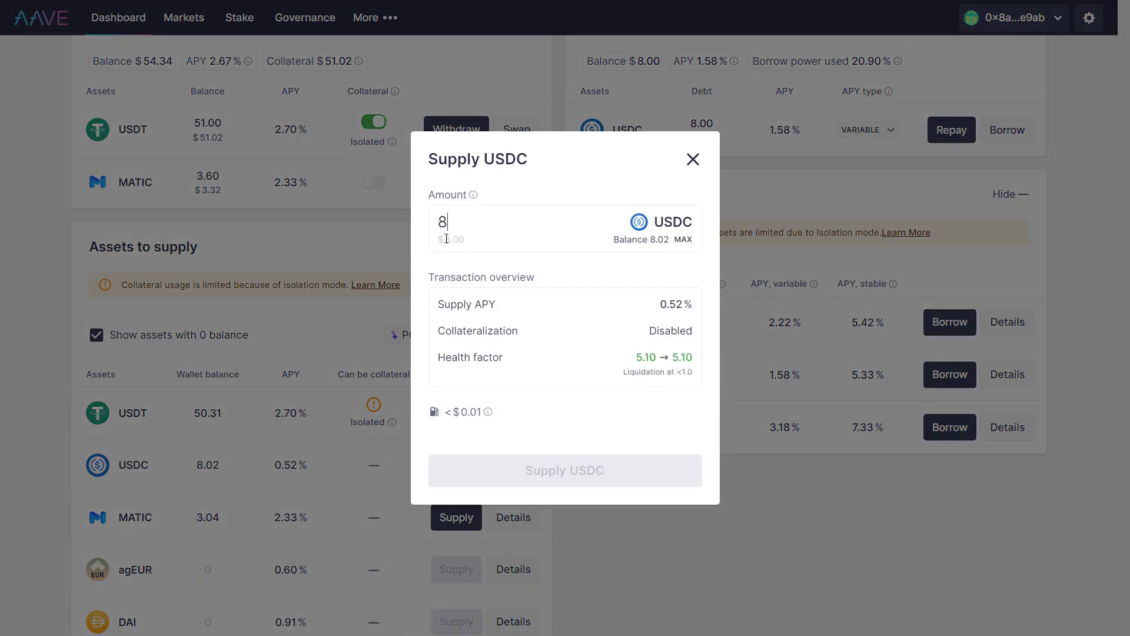
{"action": "left_click", "coordinate": [693, 161]}
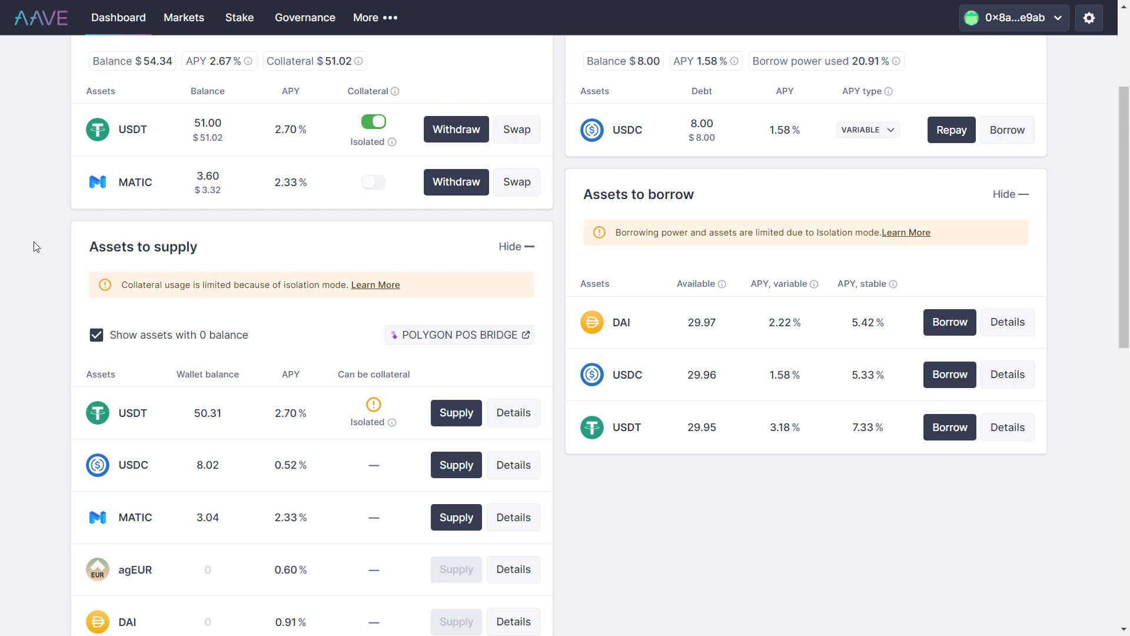
Repay the maximum USDC debt from the wallet balance and check the USDC balance in the MetaMask wallet
{"action": "scroll", "coordinate": [34, 238], "scroll_direction": "up", "scroll_amount": 2}
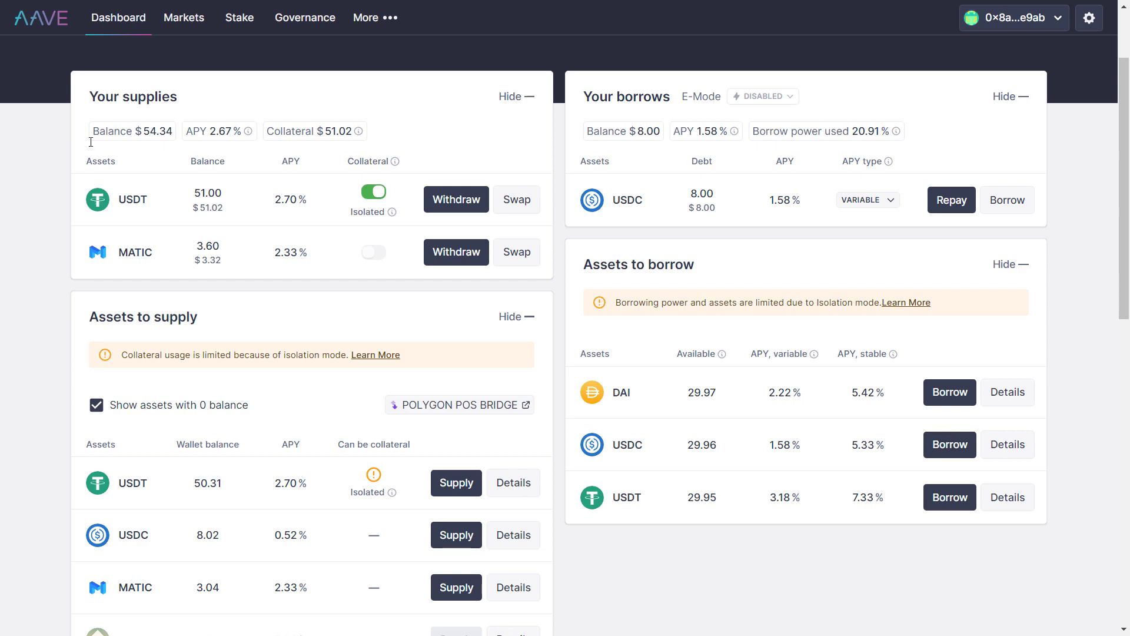
{"action": "scroll", "coordinate": [54, 235], "scroll_direction": "up", "scroll_amount": 2}
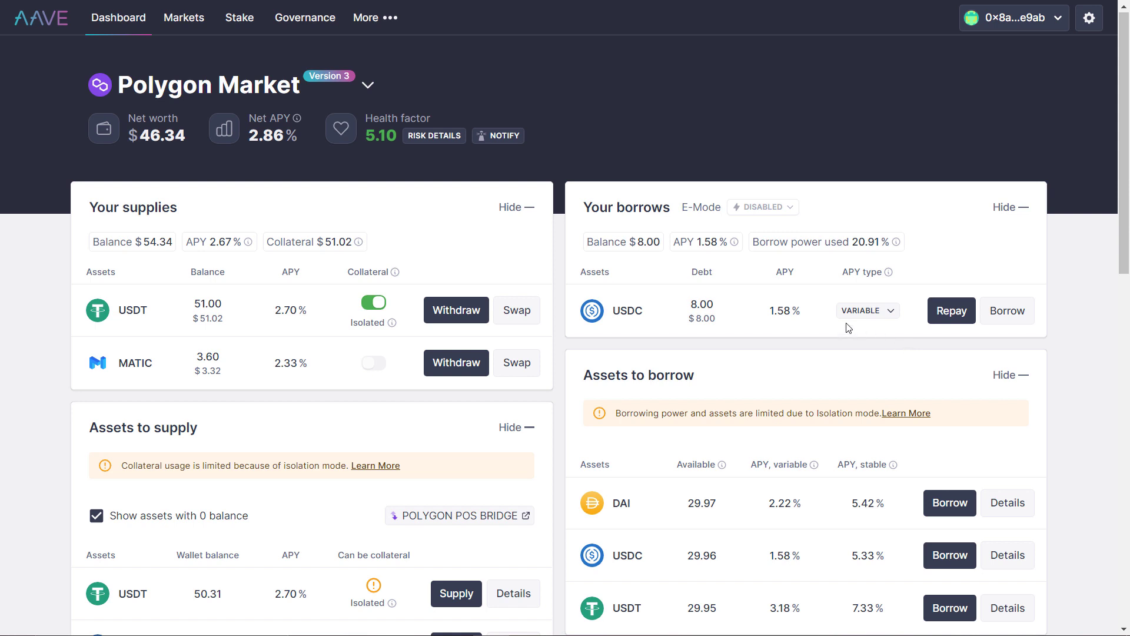
{"action": "left_click", "coordinate": [937, 310]}
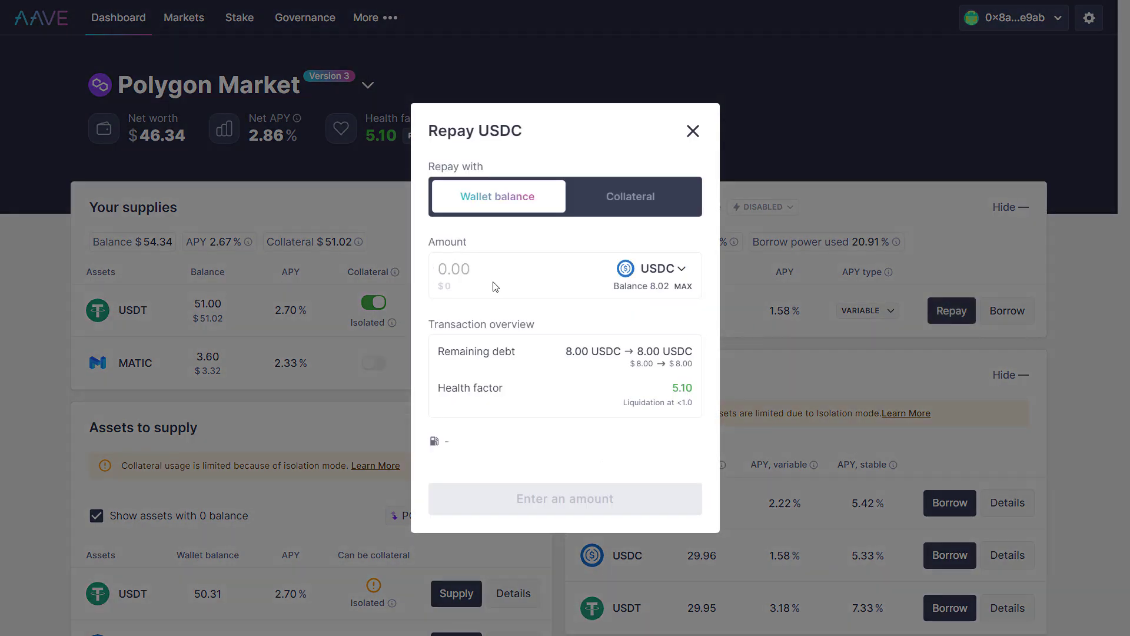
{"action": "left_click", "coordinate": [683, 286]}
{"action": "left_click", "coordinate": [553, 502]}
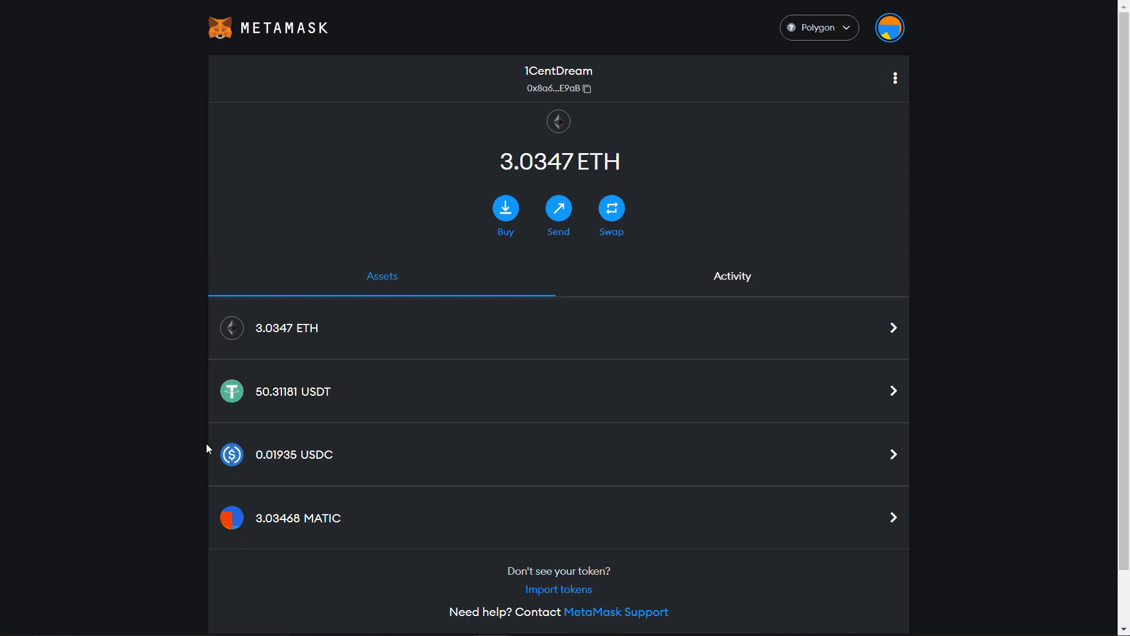
{"action": "mouse_move", "coordinate": [260, 456]}
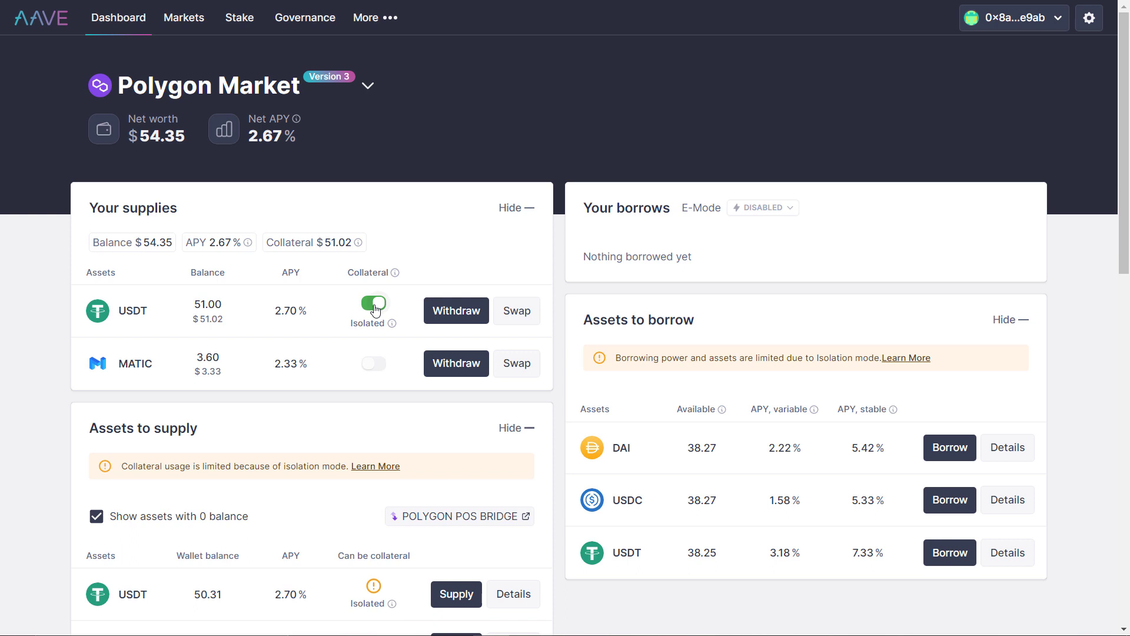
Disable the supplied USDT as collateral
{"action": "left_click", "coordinate": [375, 307]}
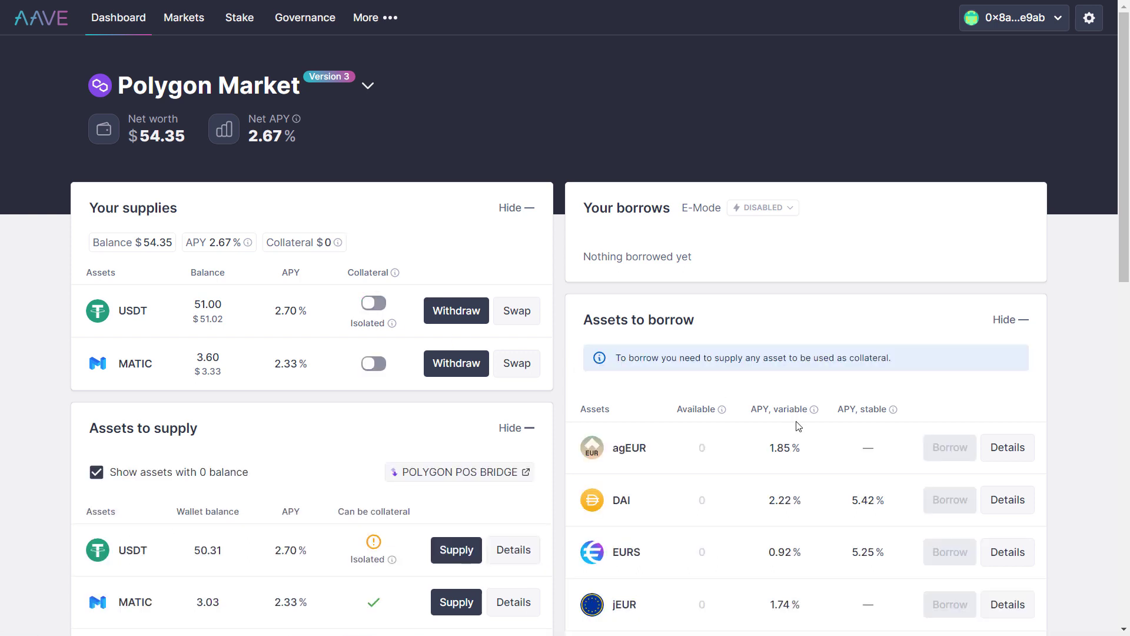
Examine the lists of assets to supply and borrow with no collateral enabled, including their collateral eligibility and APYs
{"action": "scroll", "coordinate": [858, 487], "scroll_direction": "down", "scroll_amount": 3}
{"action": "scroll", "coordinate": [858, 488], "scroll_direction": "down", "scroll_amount": 10}
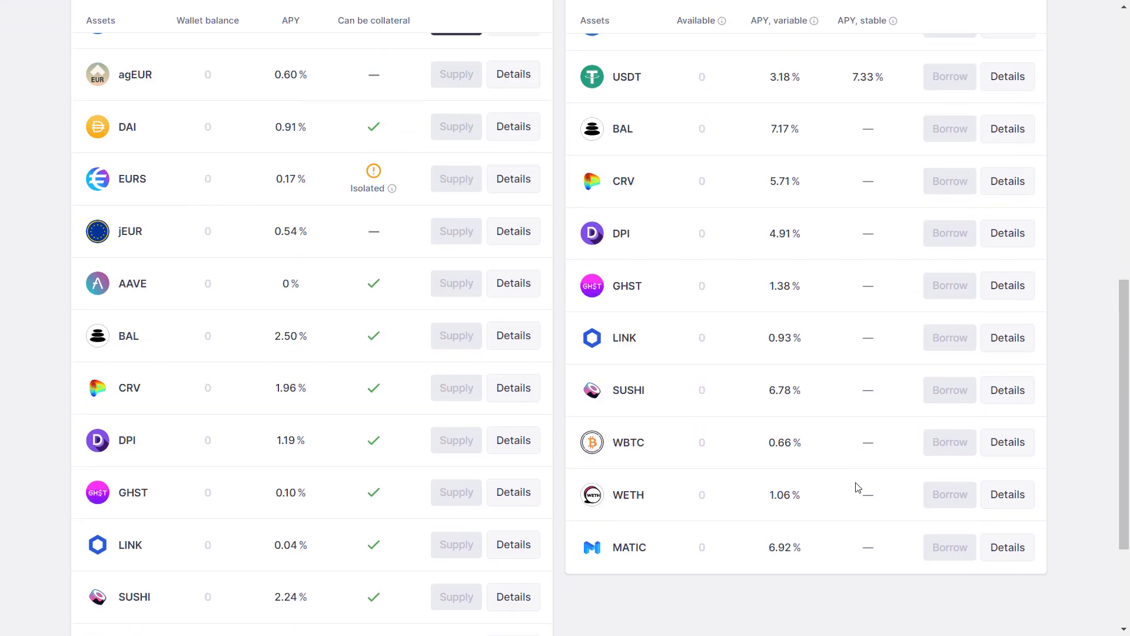
{"action": "scroll", "coordinate": [858, 487], "scroll_direction": "up", "scroll_amount": 6}
{"action": "scroll", "coordinate": [858, 487], "scroll_direction": "up", "scroll_amount": 4}
{"action": "scroll", "coordinate": [922, 265], "scroll_direction": "down", "scroll_amount": 1}
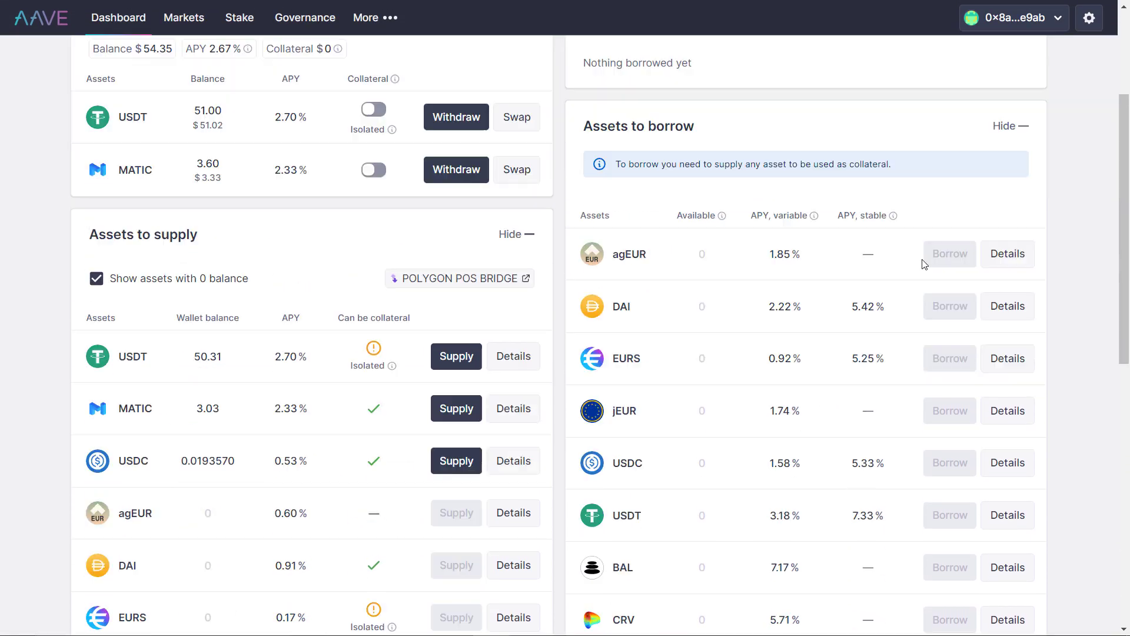
{"action": "scroll", "coordinate": [936, 459], "scroll_direction": "down", "scroll_amount": 2}
{"action": "scroll", "coordinate": [926, 433], "scroll_direction": "up", "scroll_amount": 5}
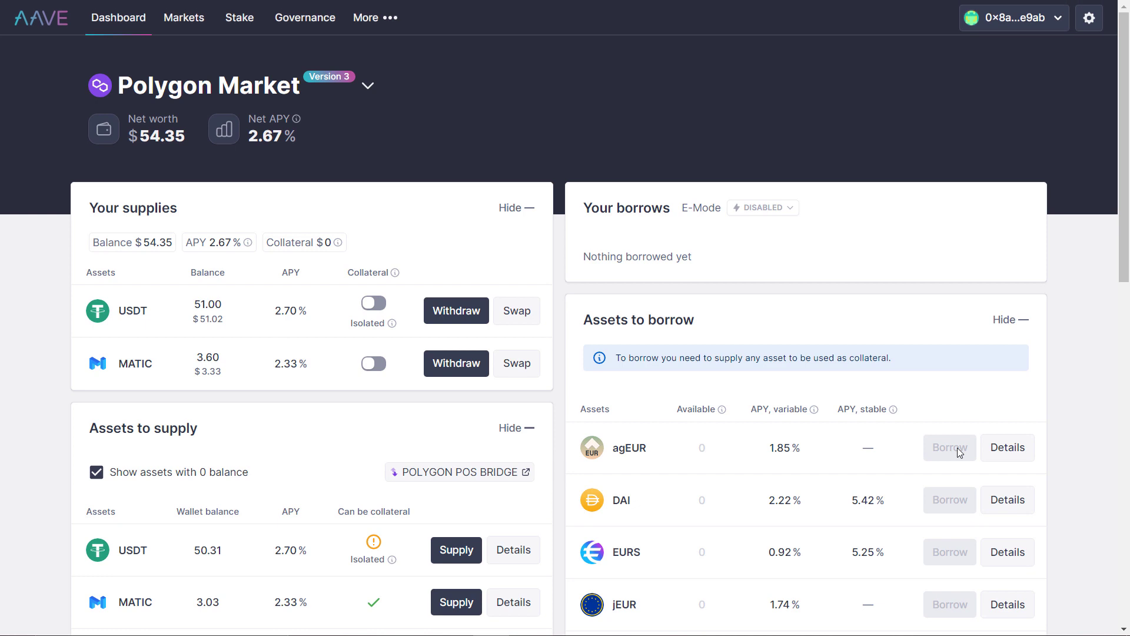
{"action": "scroll", "coordinate": [947, 447], "scroll_direction": "down", "scroll_amount": 2}
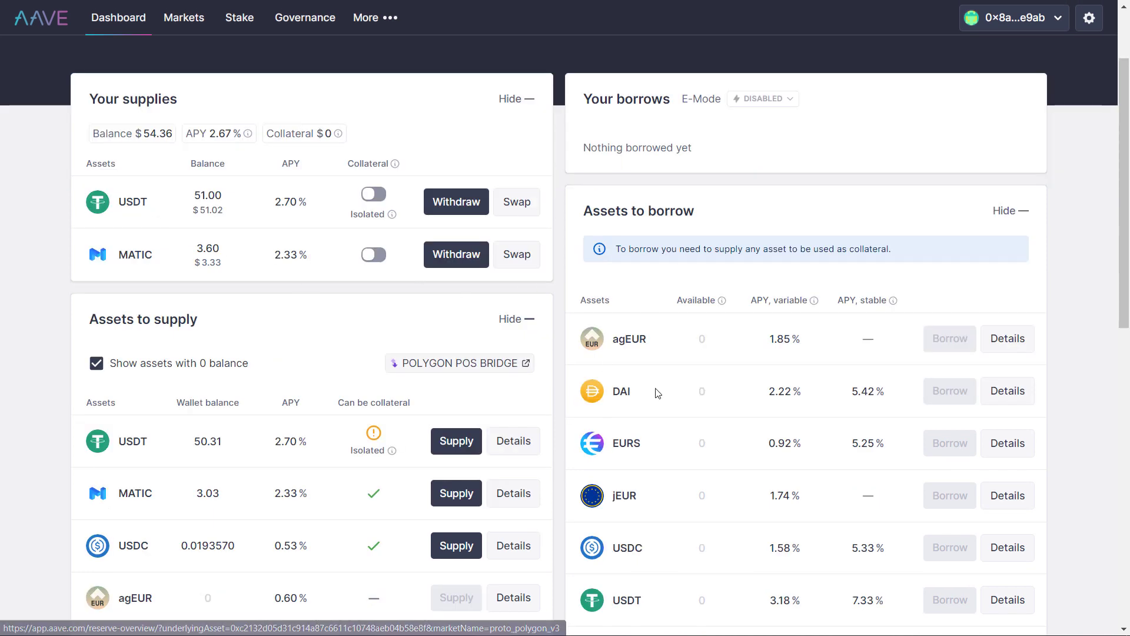
{"action": "scroll", "coordinate": [652, 488], "scroll_direction": "down", "scroll_amount": 4}
{"action": "scroll", "coordinate": [651, 489], "scroll_direction": "down", "scroll_amount": 6}
{"action": "scroll", "coordinate": [651, 489], "scroll_direction": "up", "scroll_amount": 3}
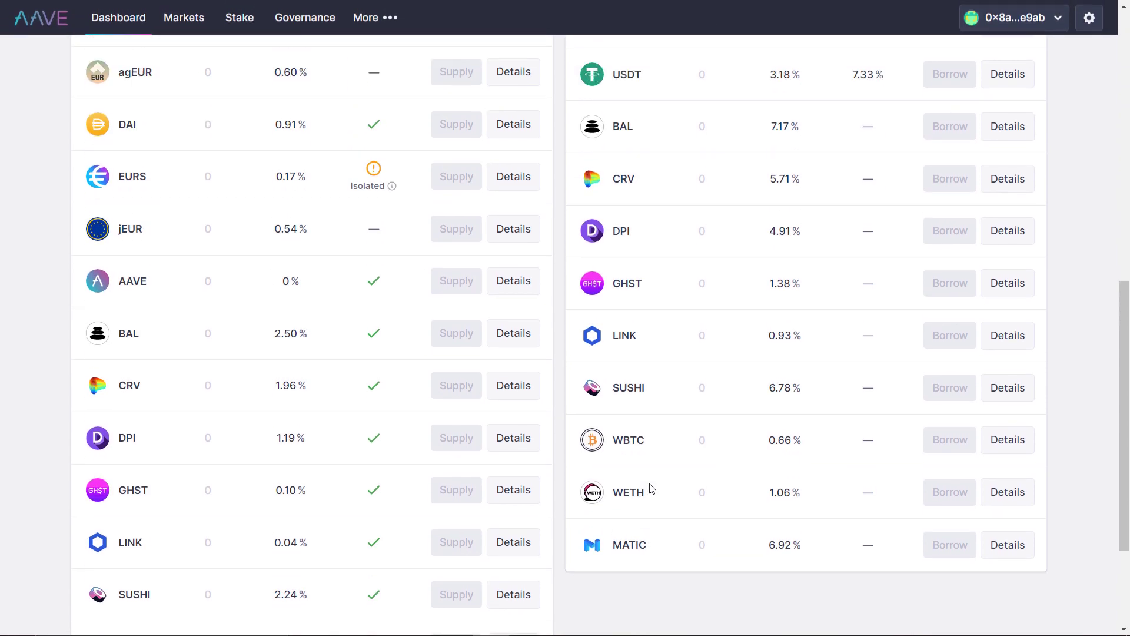
{"action": "scroll", "coordinate": [652, 489], "scroll_direction": "up", "scroll_amount": 2}
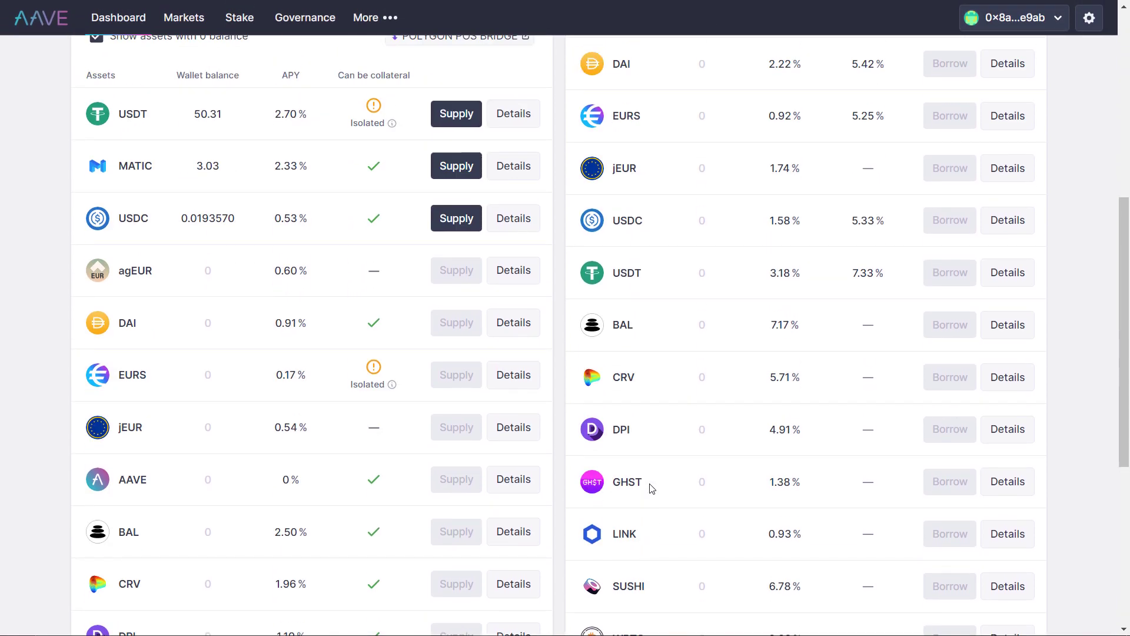
{"action": "scroll", "coordinate": [660, 459], "scroll_direction": "down", "scroll_amount": 5}
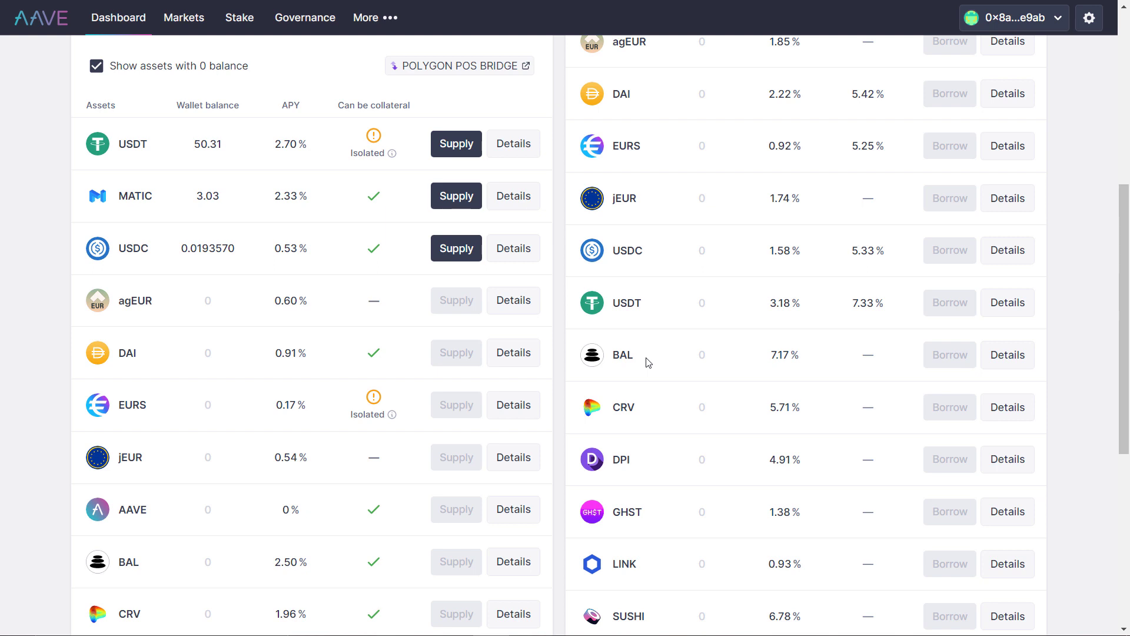
{"action": "scroll", "coordinate": [648, 362], "scroll_direction": "up", "scroll_amount": 7}
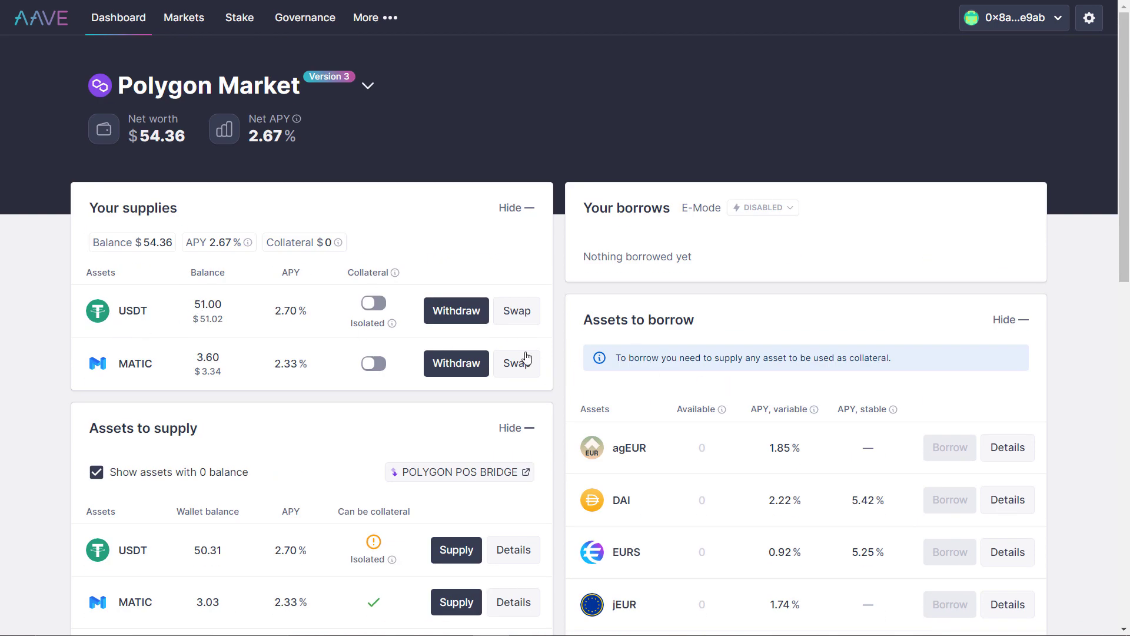
{"action": "scroll", "coordinate": [639, 347], "scroll_direction": "down", "scroll_amount": 4}
{"action": "scroll", "coordinate": [641, 351], "scroll_direction": "up", "scroll_amount": 1}
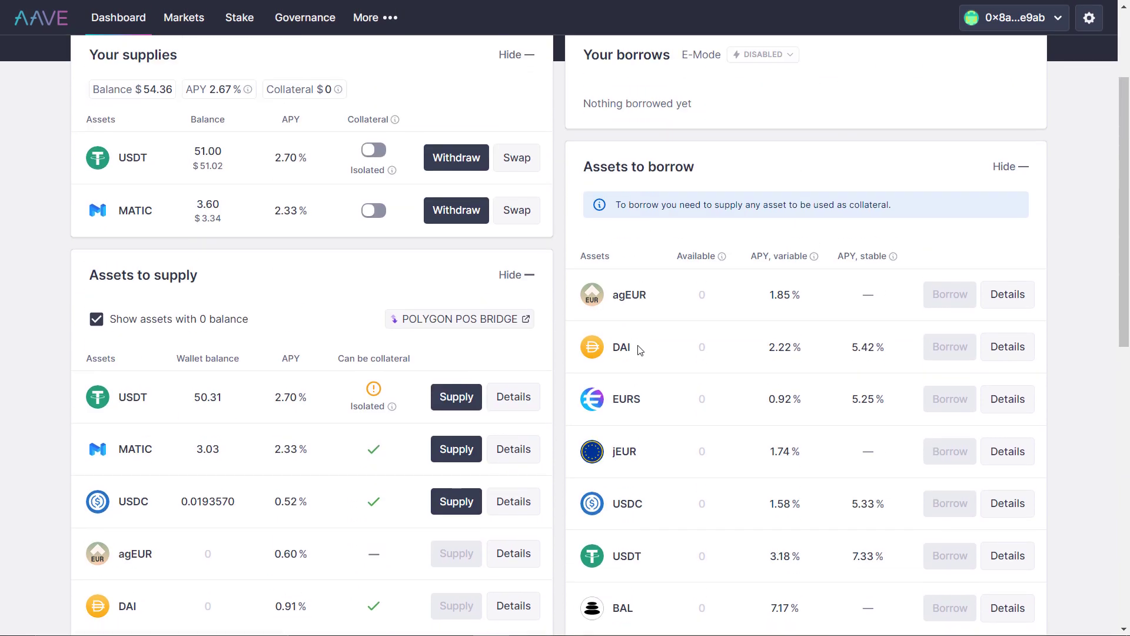
{"action": "scroll", "coordinate": [725, 420], "scroll_direction": "down", "scroll_amount": 4}
{"action": "scroll", "coordinate": [724, 420], "scroll_direction": "up", "scroll_amount": 7}
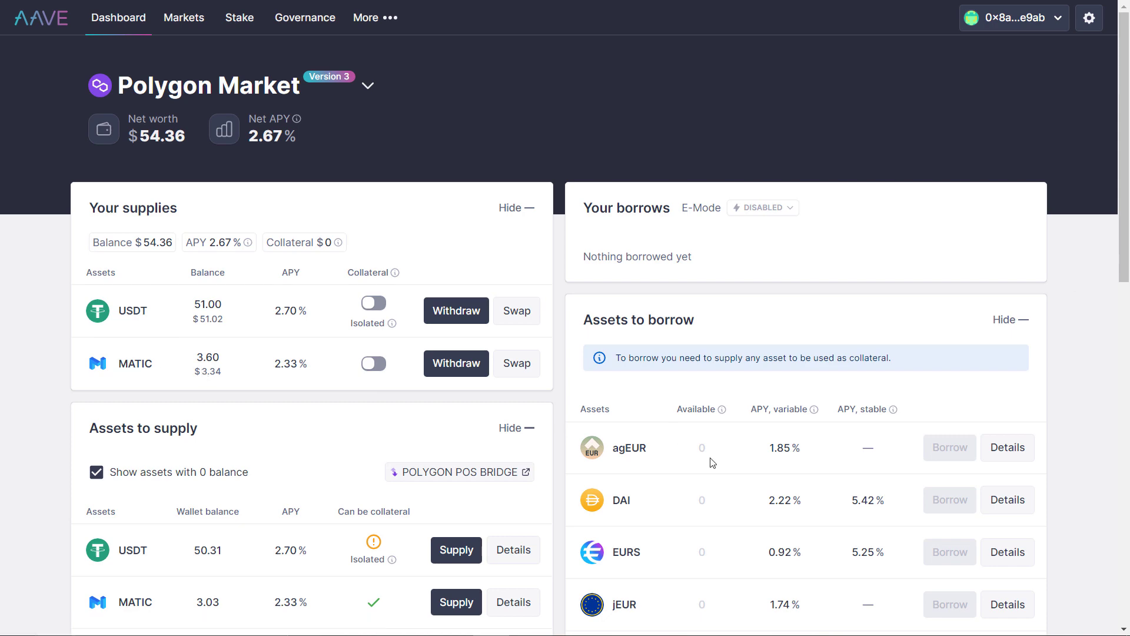
{"action": "scroll", "coordinate": [788, 526], "scroll_direction": "down", "scroll_amount": 9}
{"action": "scroll", "coordinate": [789, 526], "scroll_direction": "up", "scroll_amount": 10}
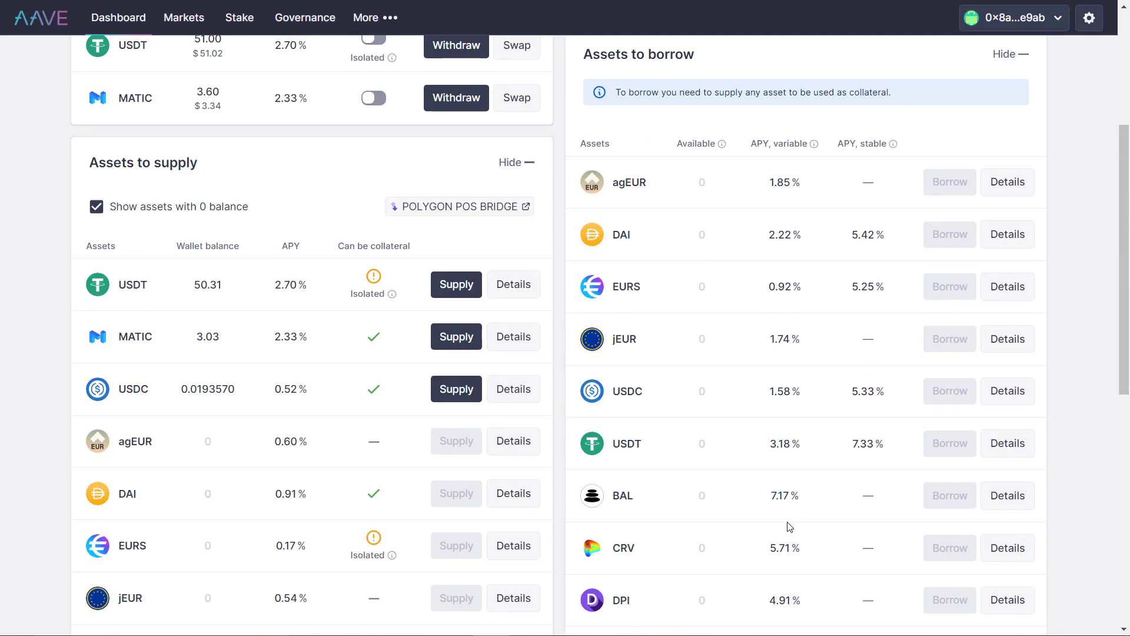
Enable the supplied MATIC as collateral, approve the transaction in MetaMask and dismiss the completion dialog
{"action": "left_click", "coordinate": [375, 364]}
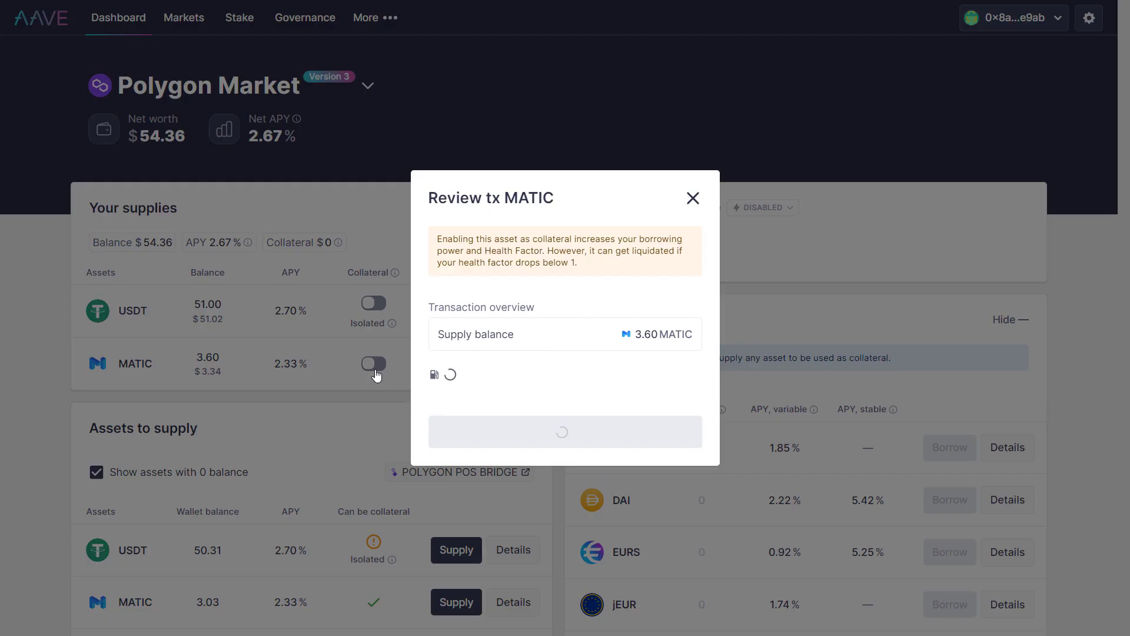
{"action": "left_click", "coordinate": [565, 433]}
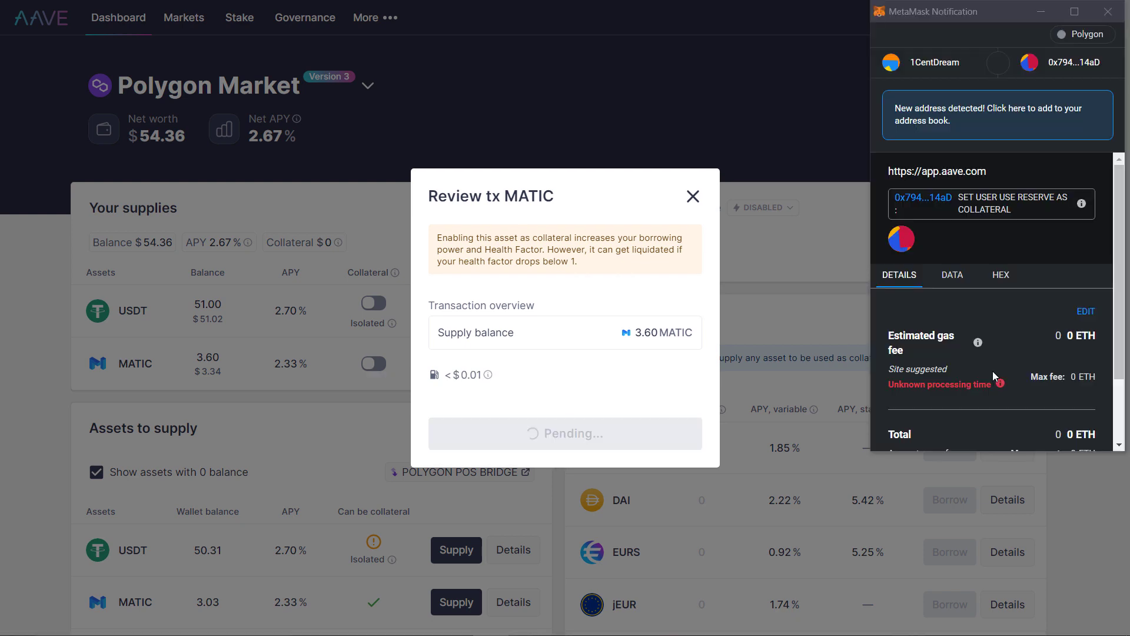
{"action": "left_click", "coordinate": [1046, 415]}
{"action": "left_click", "coordinate": [766, 439]}
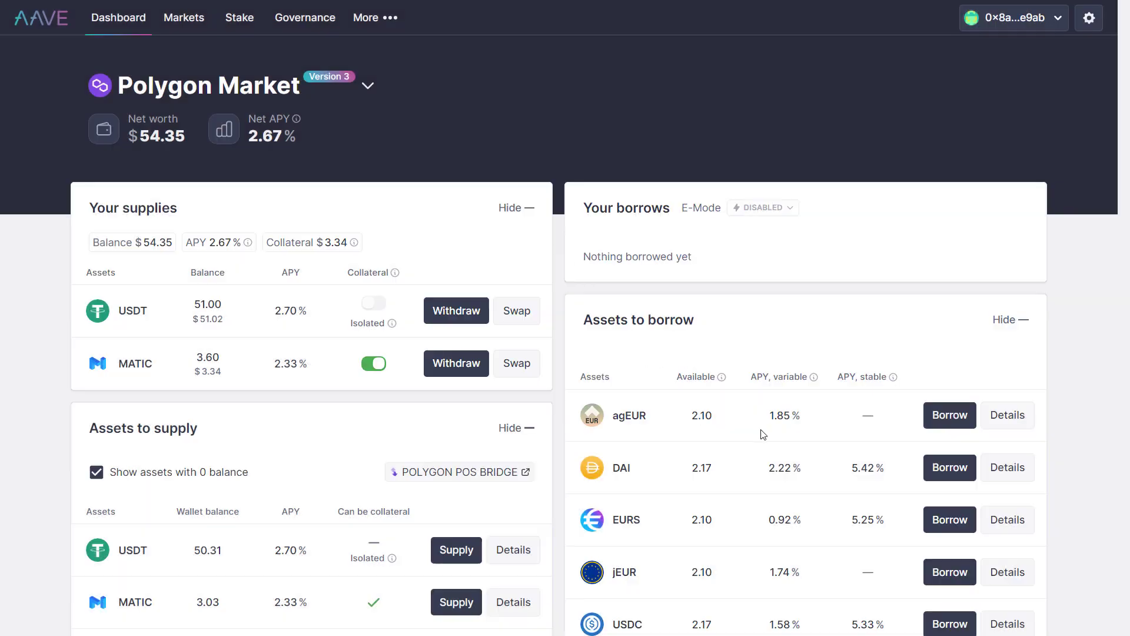
Review which assets can be borrowed against the MATIC collateral, comparing available amounts with variable and stable APYs
{"action": "scroll", "coordinate": [828, 459], "scroll_direction": "down", "scroll_amount": 10}
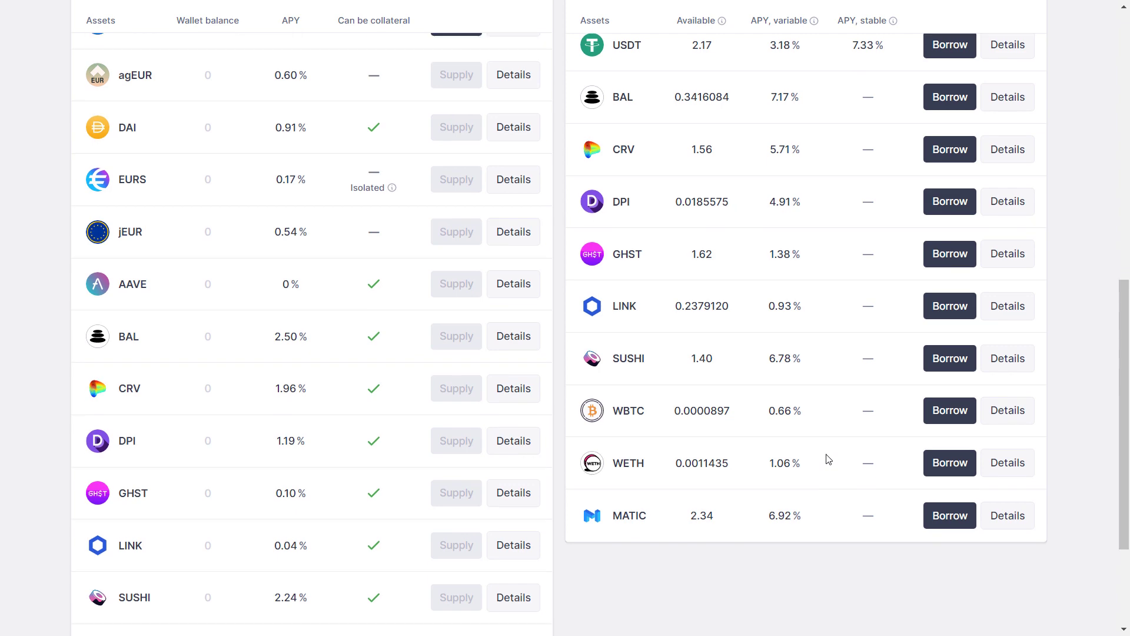
{"action": "scroll", "coordinate": [829, 459], "scroll_direction": "up", "scroll_amount": 10}
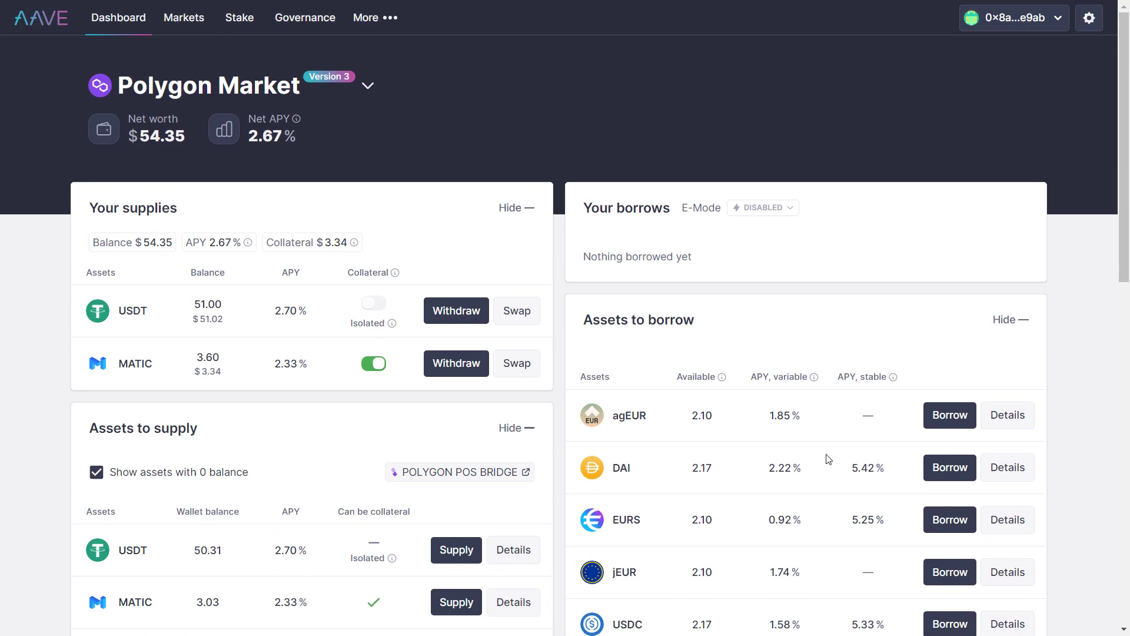
{"action": "scroll", "coordinate": [786, 463], "scroll_direction": "down", "scroll_amount": 7}
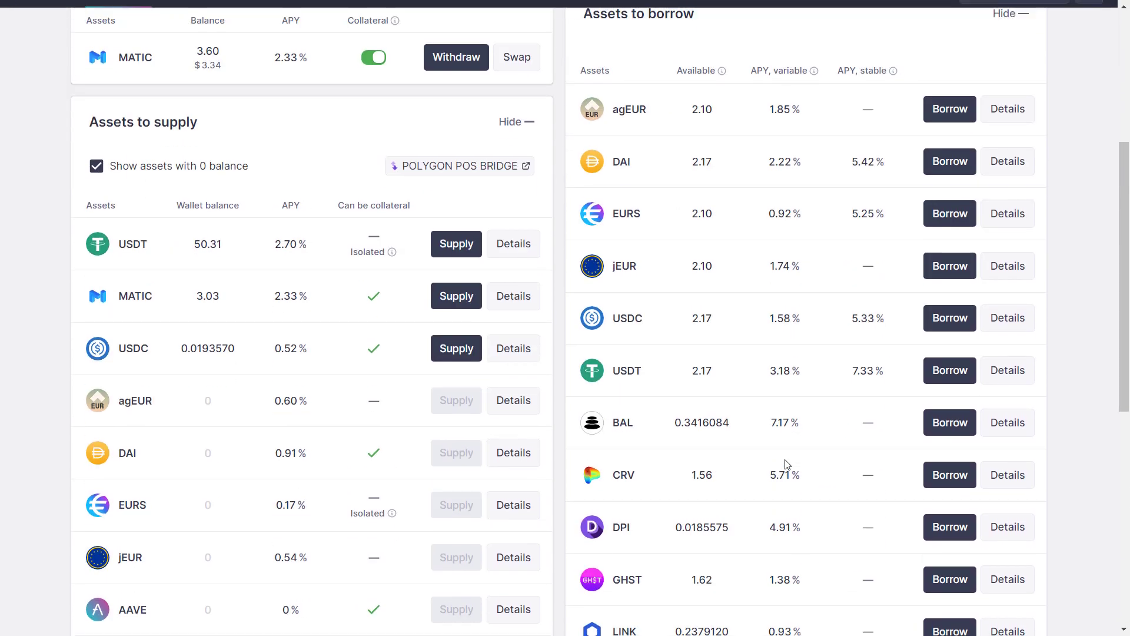
{"action": "scroll", "coordinate": [786, 464], "scroll_direction": "down", "scroll_amount": 2}
{"action": "scroll", "coordinate": [786, 464], "scroll_direction": "up", "scroll_amount": 5}
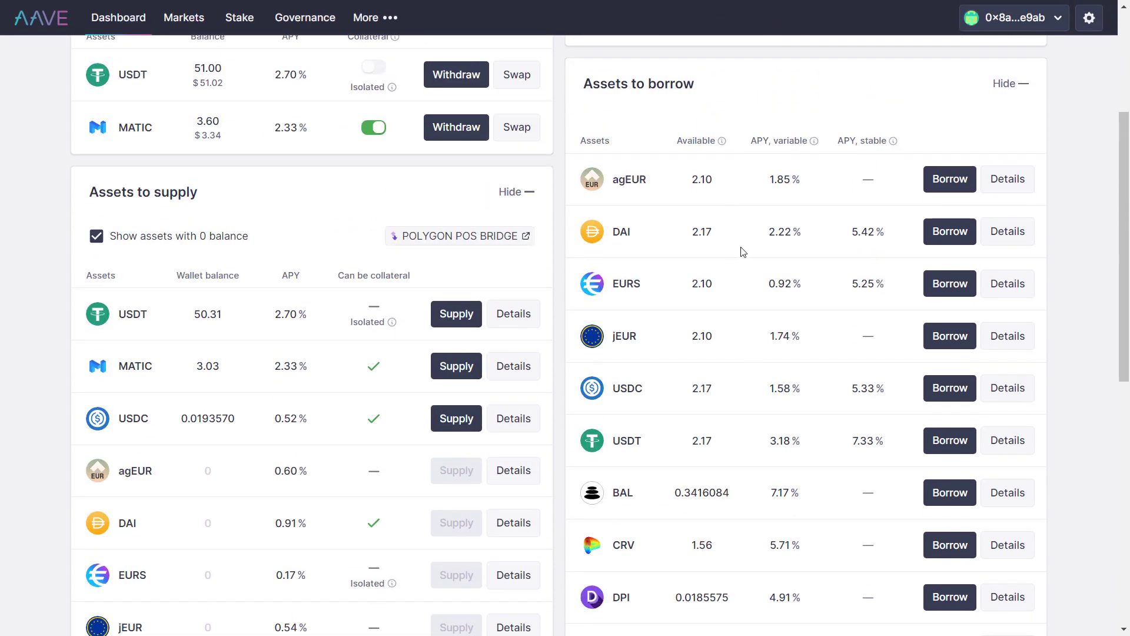
{"action": "scroll", "coordinate": [734, 320], "scroll_direction": "up", "scroll_amount": 1}
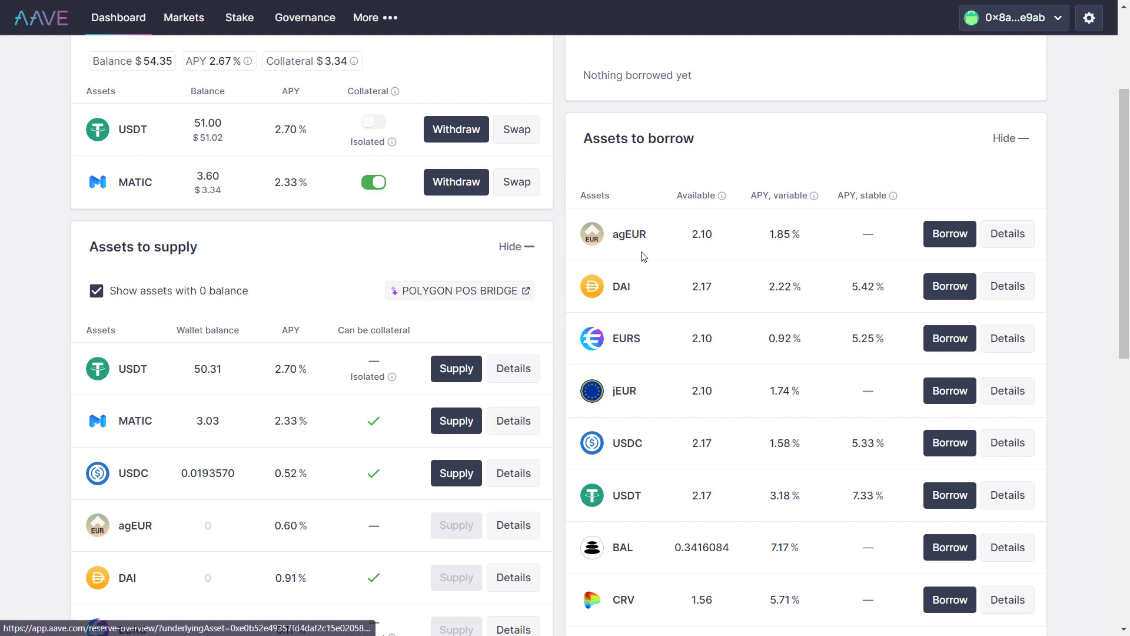
{"action": "scroll", "coordinate": [714, 406], "scroll_direction": "down", "scroll_amount": 3}
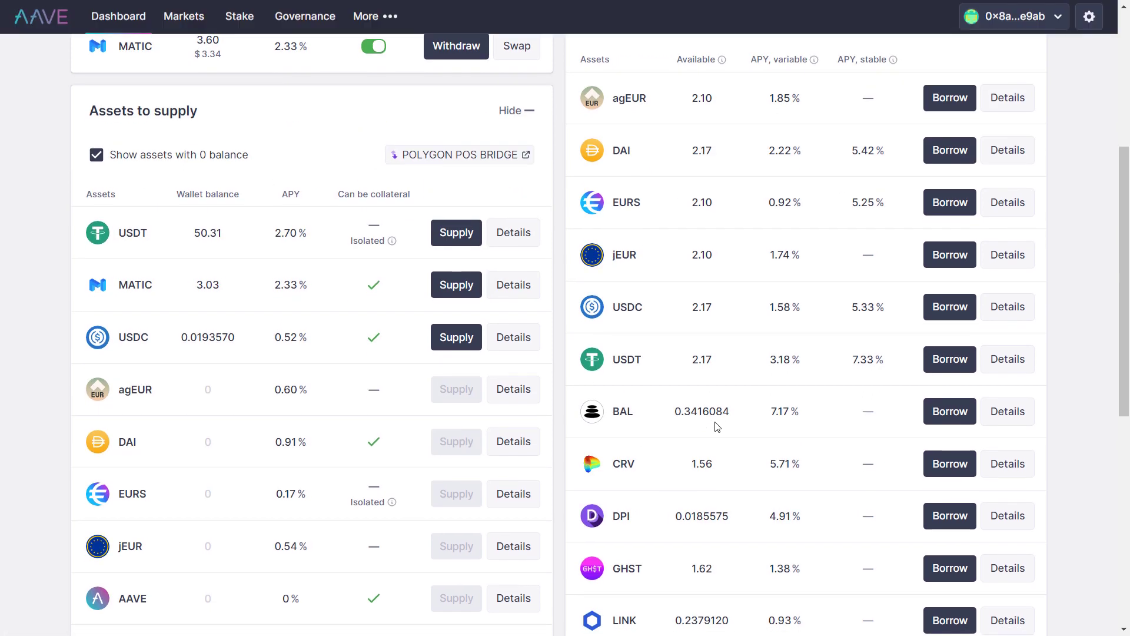
{"action": "scroll", "coordinate": [554, 444], "scroll_direction": "up", "scroll_amount": 5}
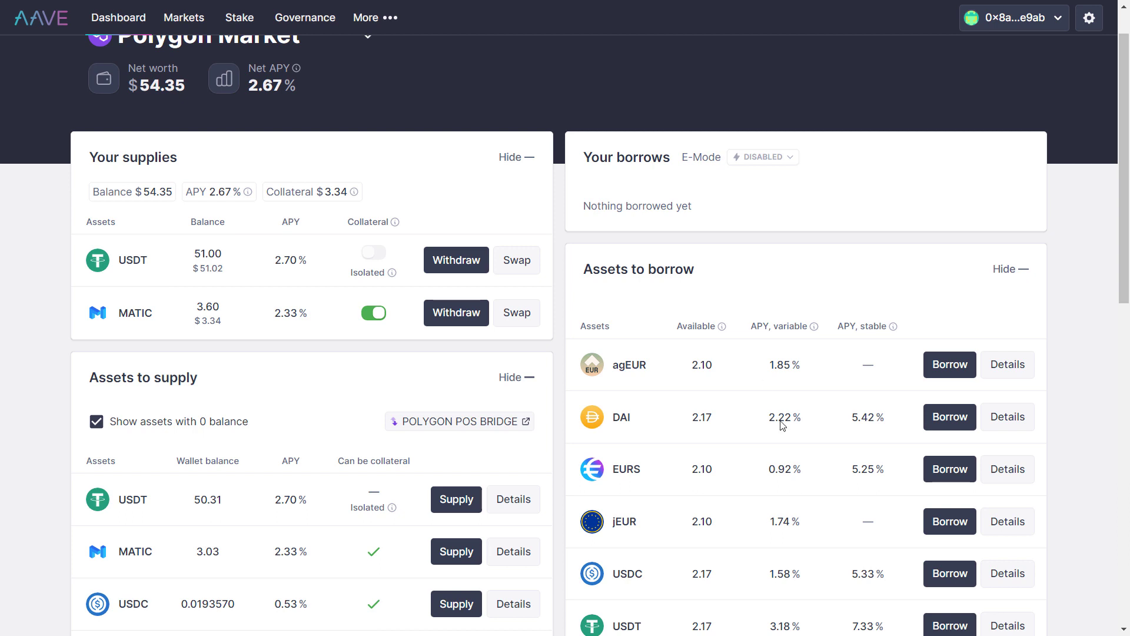
{"action": "scroll", "coordinate": [782, 425], "scroll_direction": "down", "scroll_amount": 3}
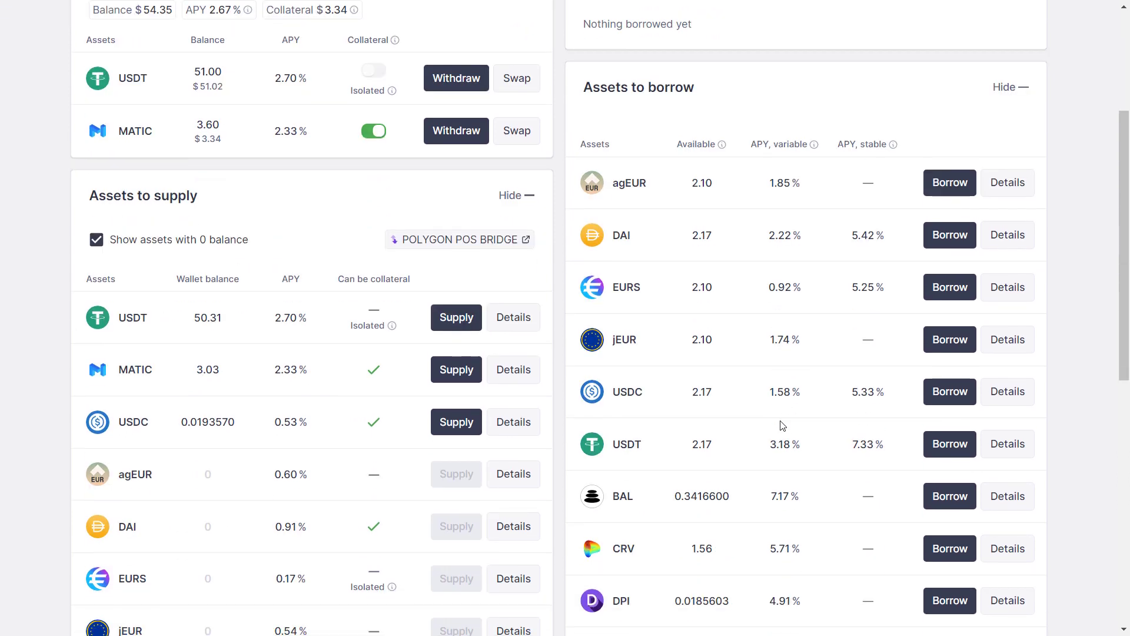
{"action": "scroll", "coordinate": [782, 425], "scroll_direction": "down", "scroll_amount": 2}
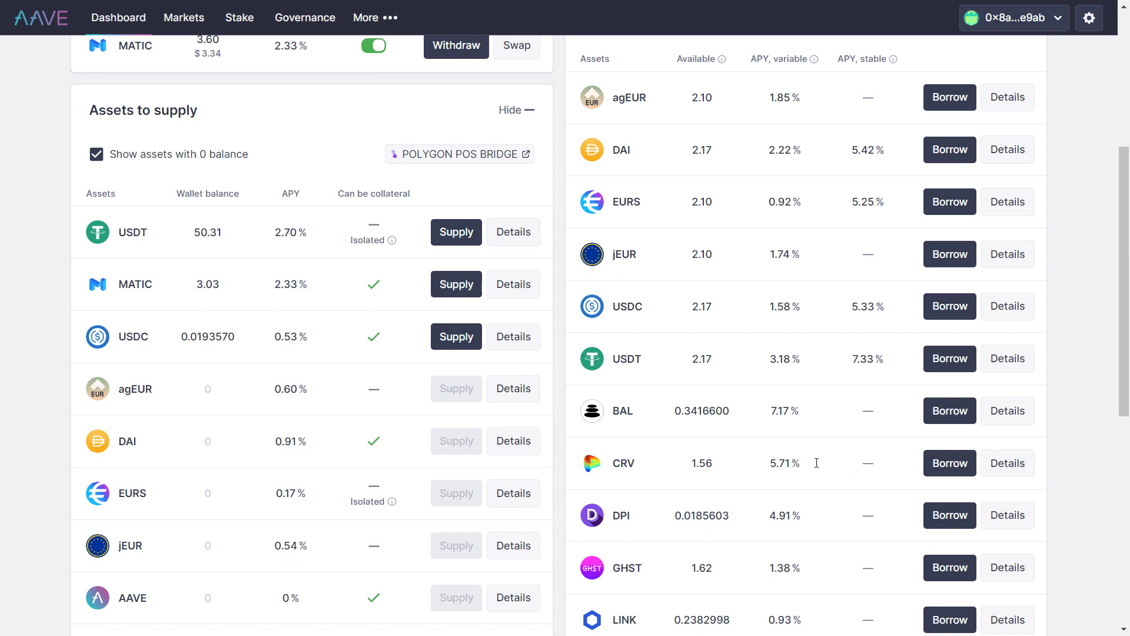
{"action": "scroll", "coordinate": [812, 463], "scroll_direction": "up", "scroll_amount": 2}
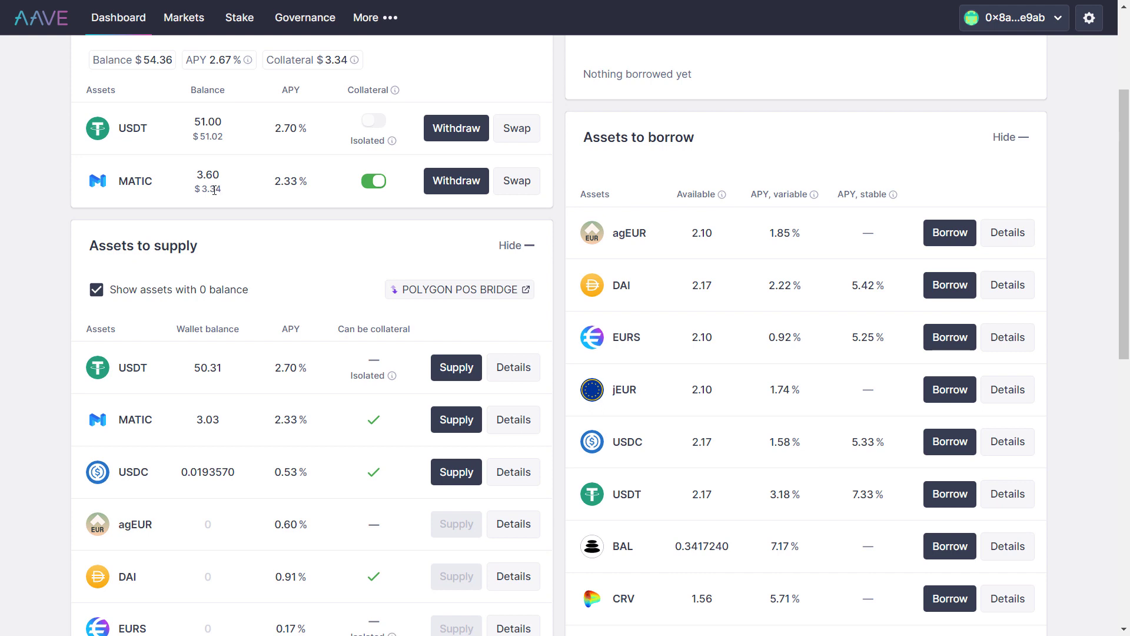
{"action": "scroll", "coordinate": [695, 398], "scroll_direction": "down", "scroll_amount": 4}
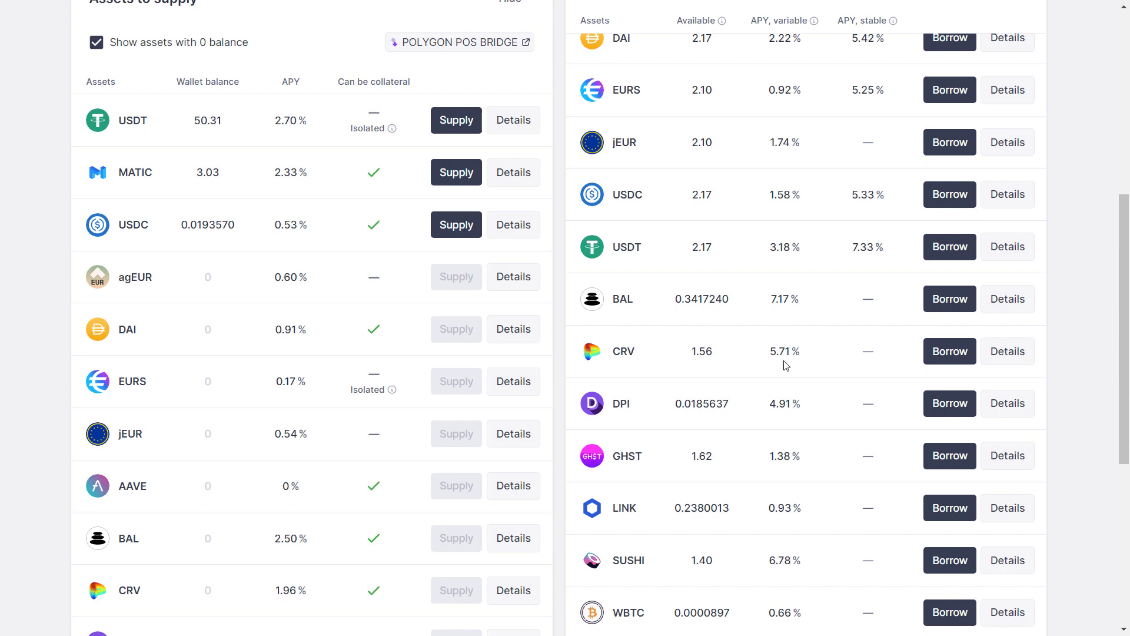
{"action": "scroll", "coordinate": [770, 362], "scroll_direction": "up", "scroll_amount": 7}
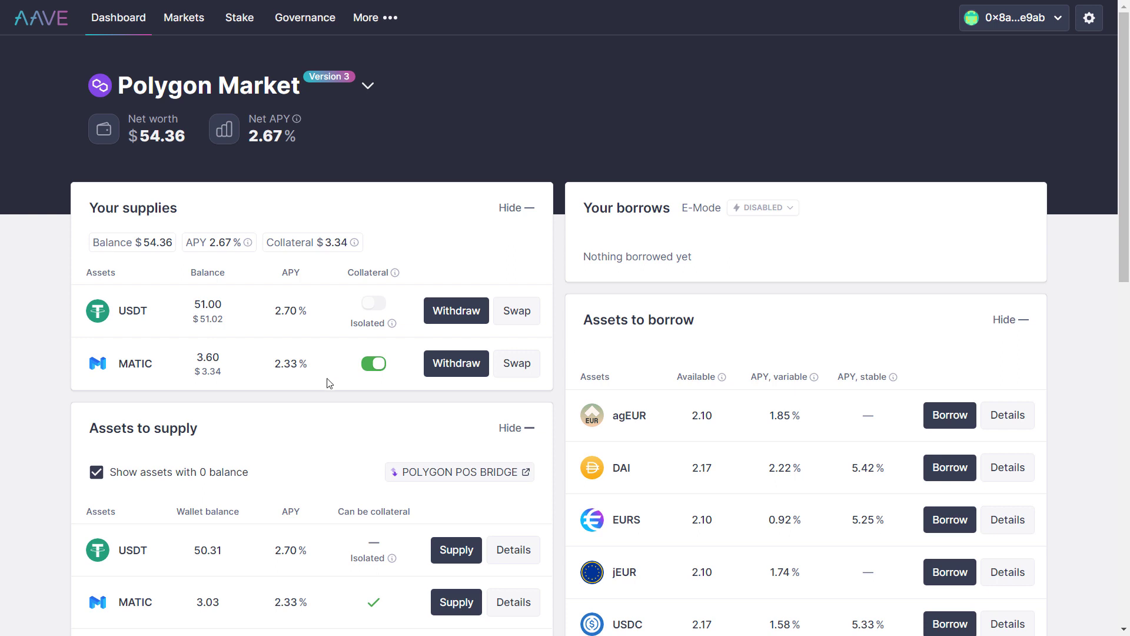
{"action": "scroll", "coordinate": [328, 383], "scroll_direction": "down", "scroll_amount": 5}
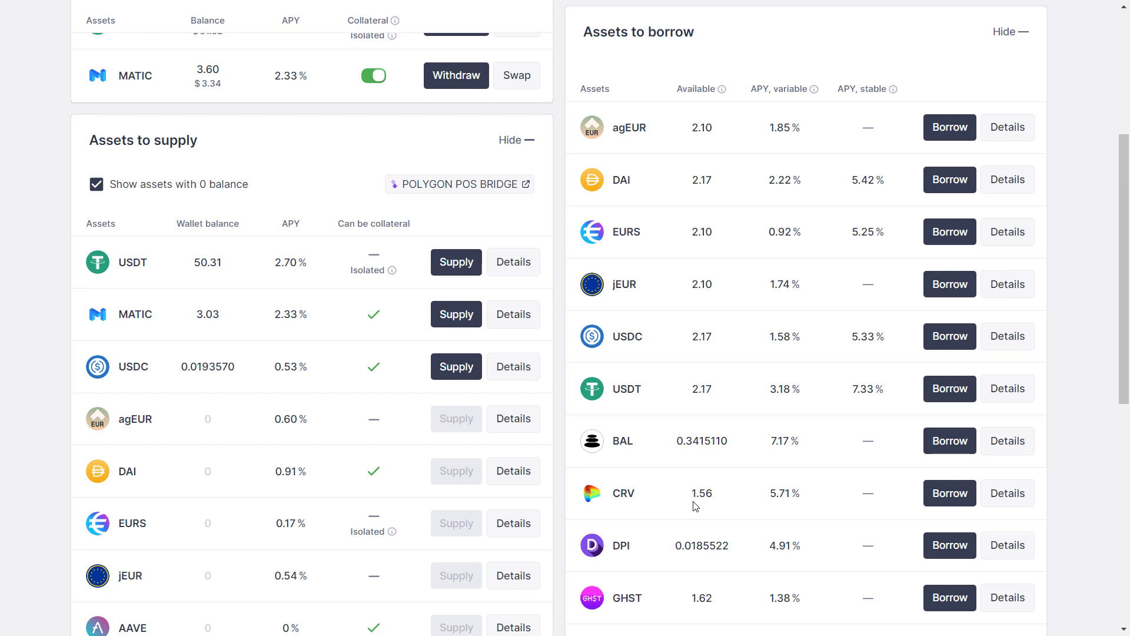
{"action": "scroll", "coordinate": [696, 506], "scroll_direction": "up", "scroll_amount": 5}
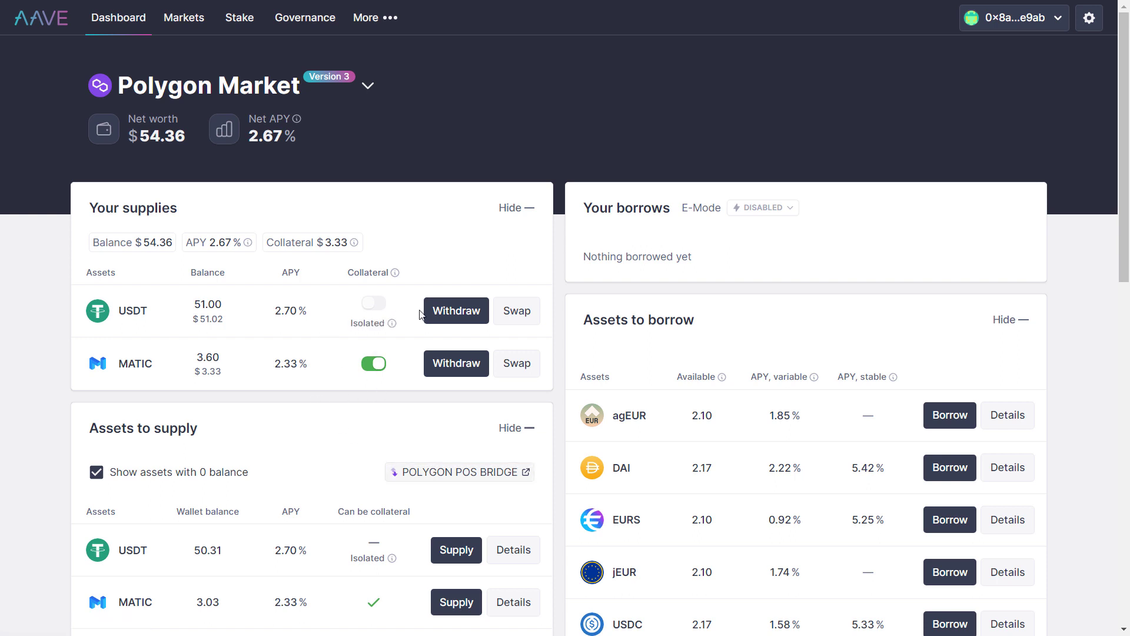
Withdraw 51 USDT from the supplied balance and dismiss the completion dialog
{"action": "left_click", "coordinate": [443, 315]}
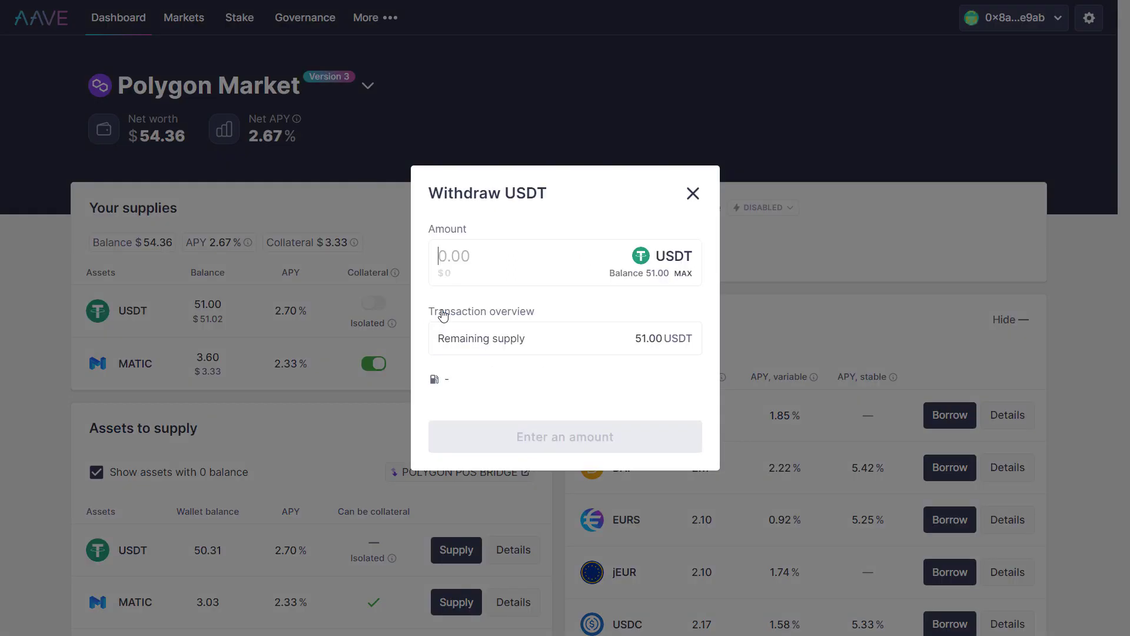
{"action": "type", "text": "51"}
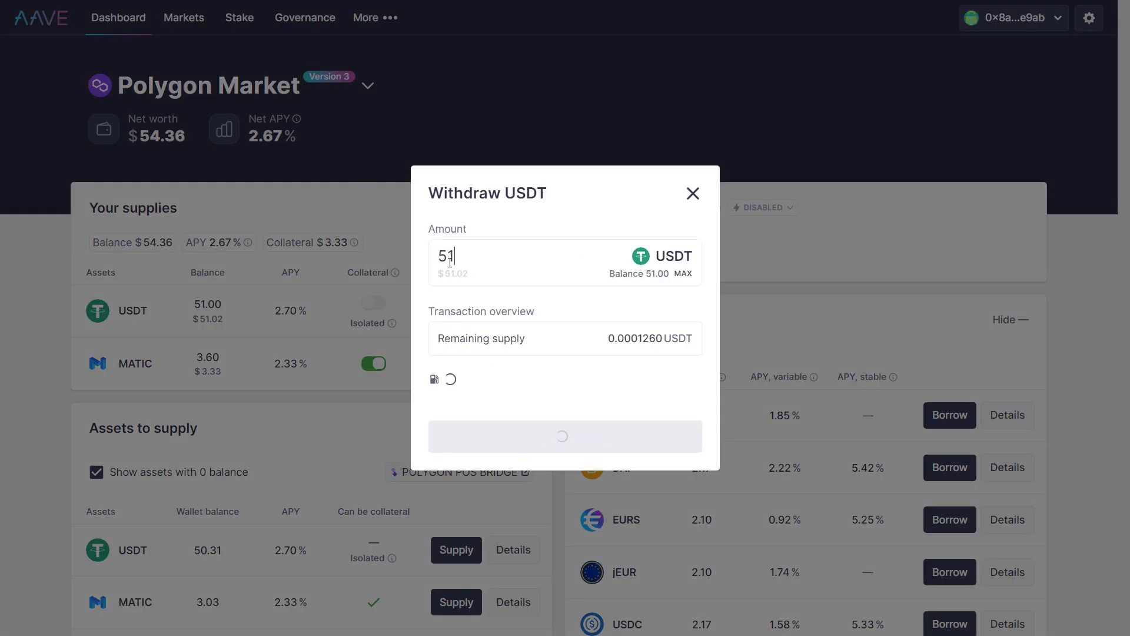
{"action": "left_click", "coordinate": [528, 440]}
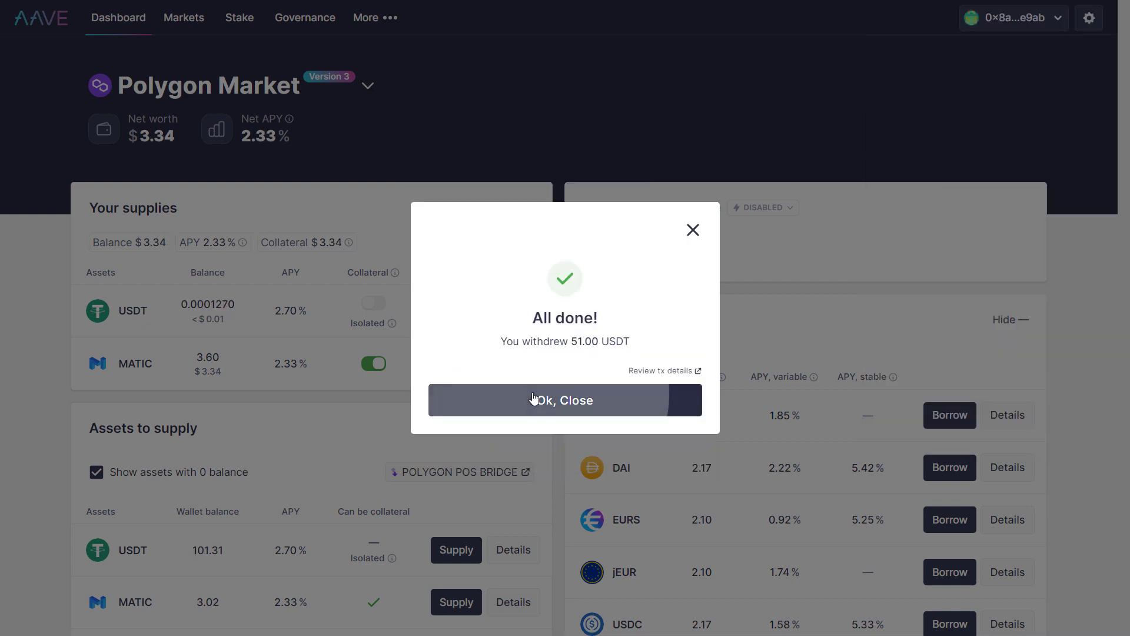
{"action": "left_click", "coordinate": [534, 398]}
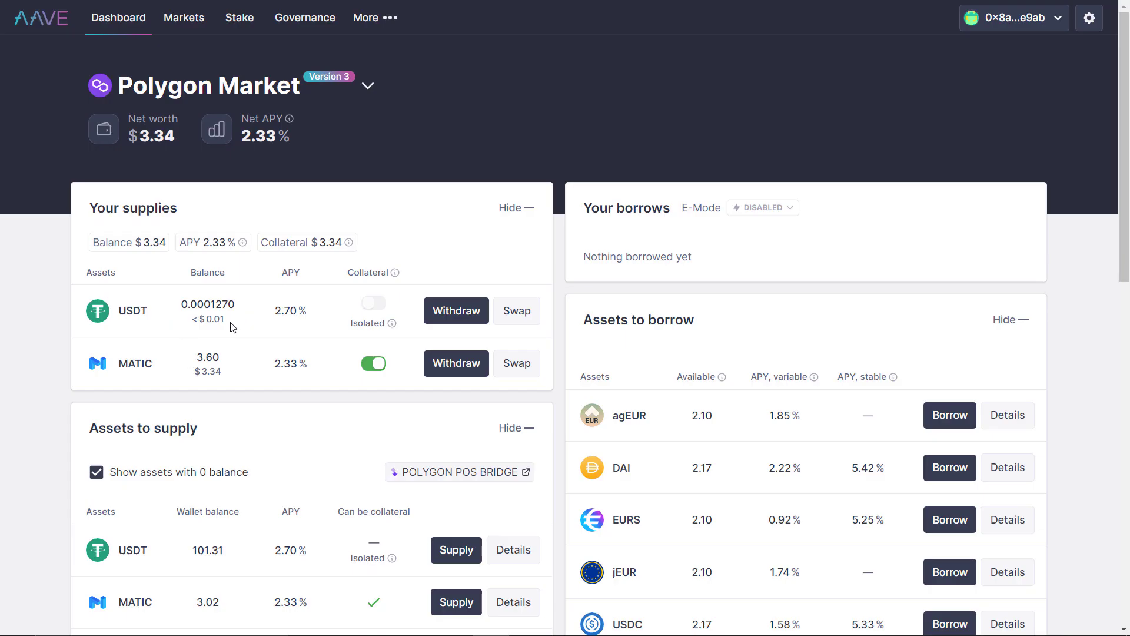
Swap the maximum supplied MATIC balance to USDC, dismiss the completion dialog and review the updated supplies
{"action": "scroll", "coordinate": [289, 391], "scroll_direction": "down", "scroll_amount": 1}
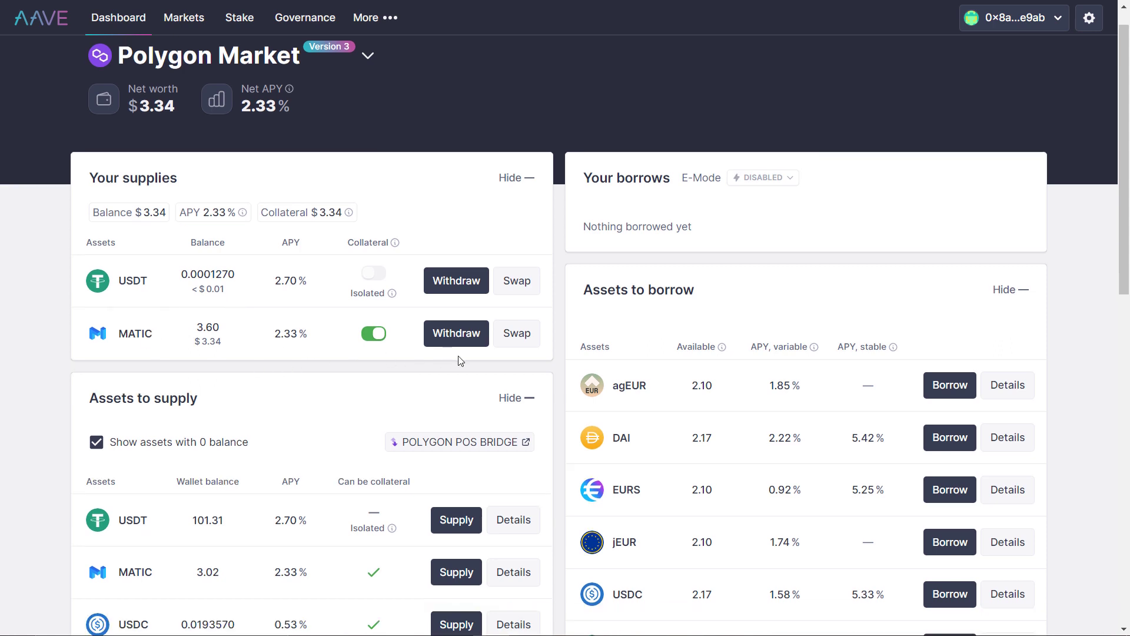
{"action": "left_click", "coordinate": [509, 346]}
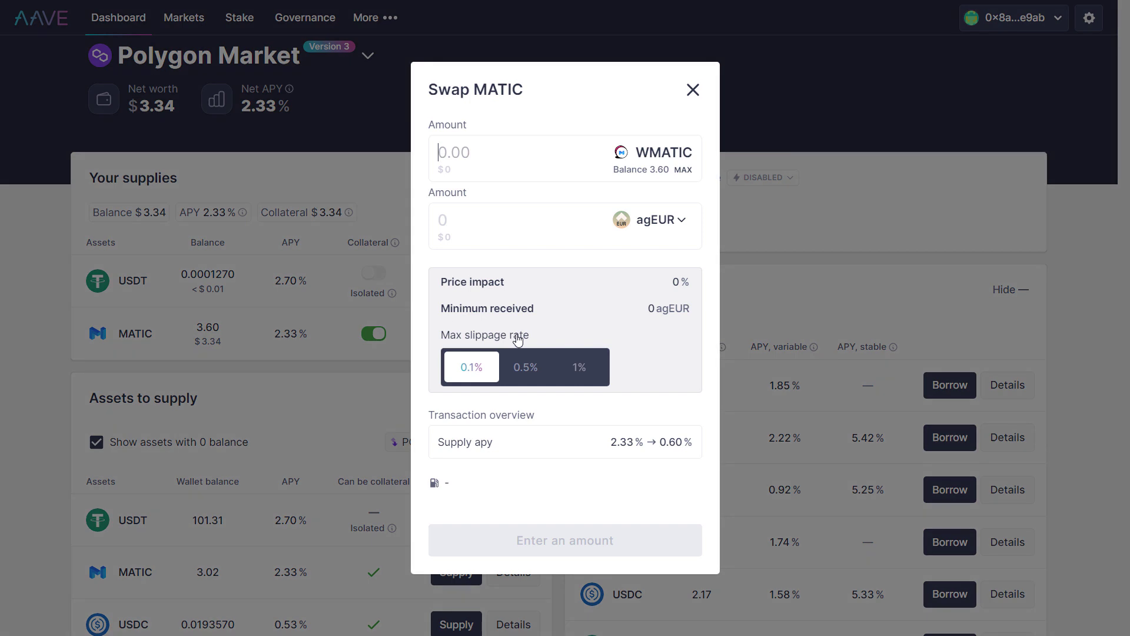
{"action": "left_click", "coordinate": [683, 170]}
{"action": "left_click", "coordinate": [659, 220]}
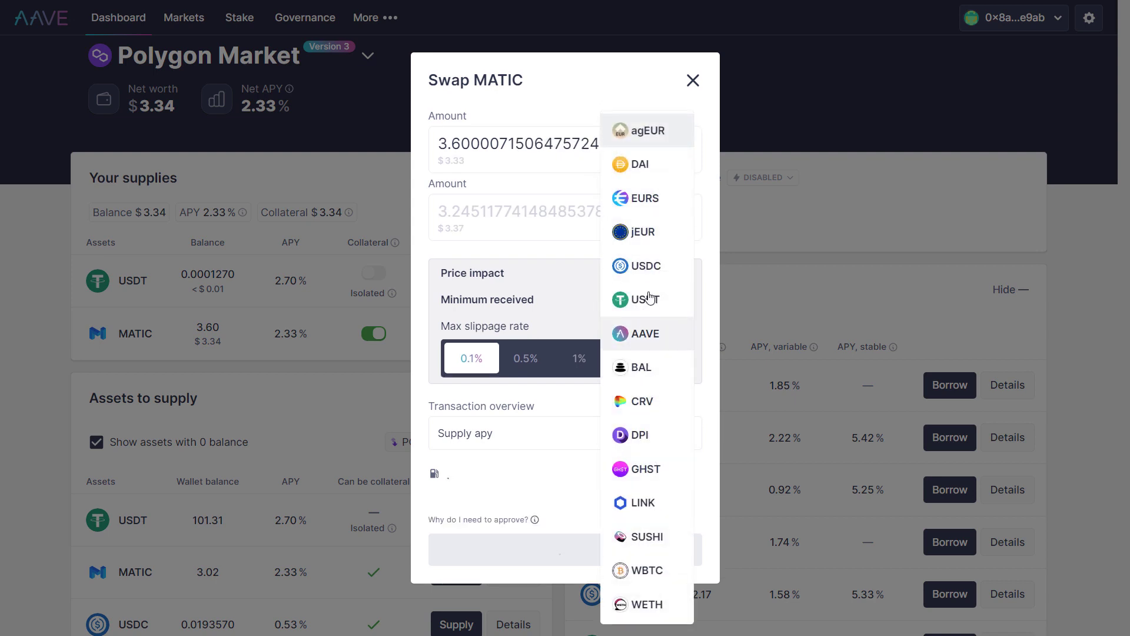
{"action": "left_click", "coordinate": [651, 267]}
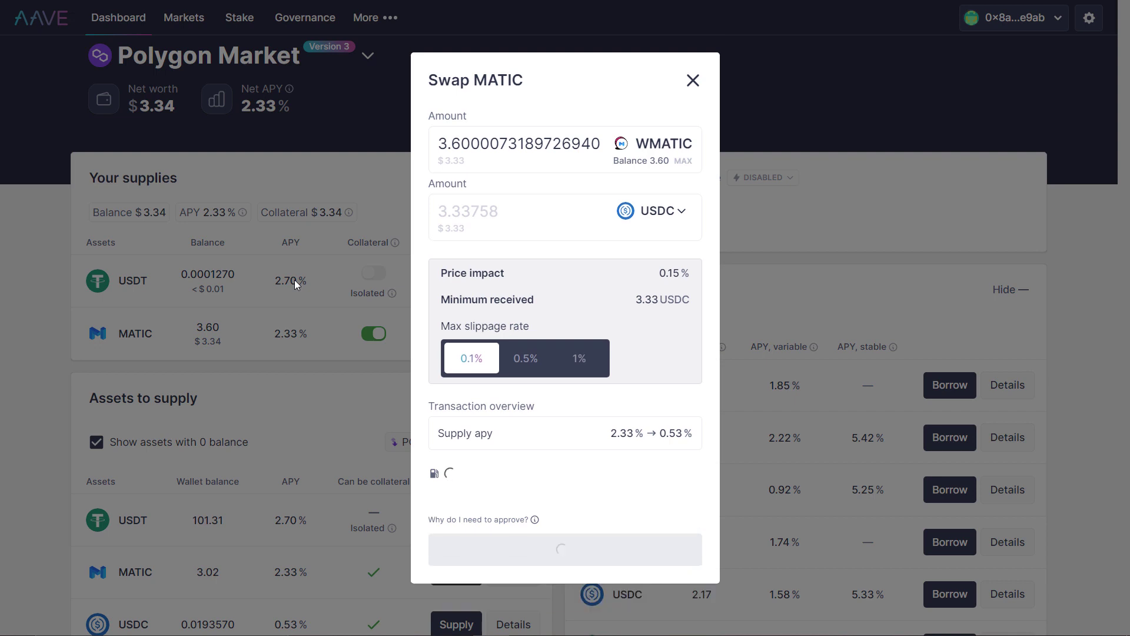
{"action": "left_click", "coordinate": [551, 533]}
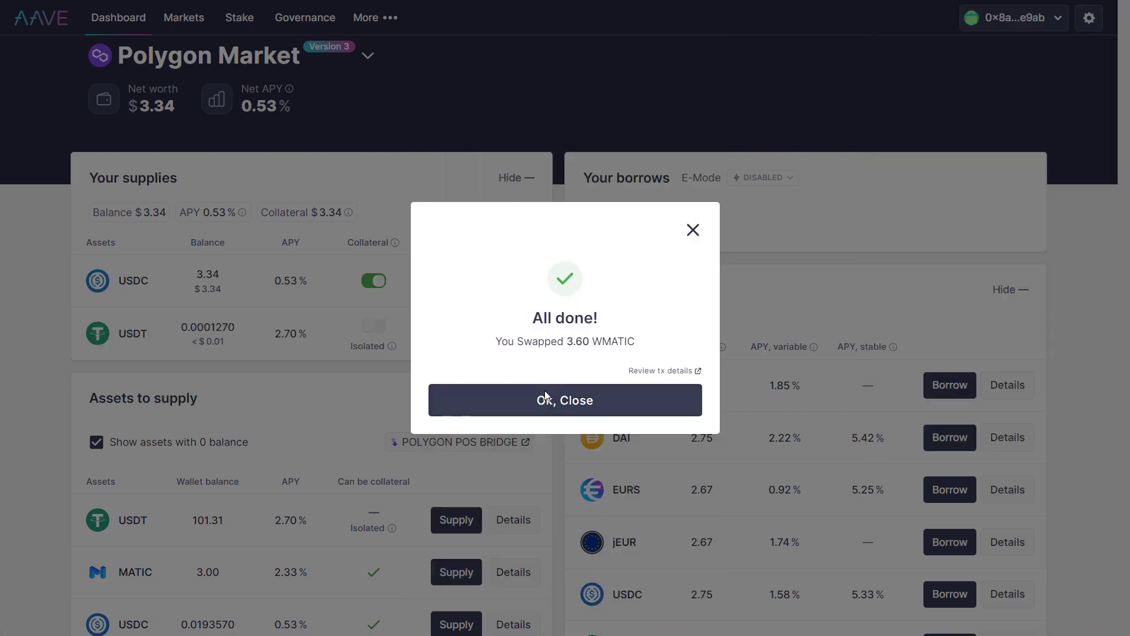
{"action": "left_click", "coordinate": [551, 405]}
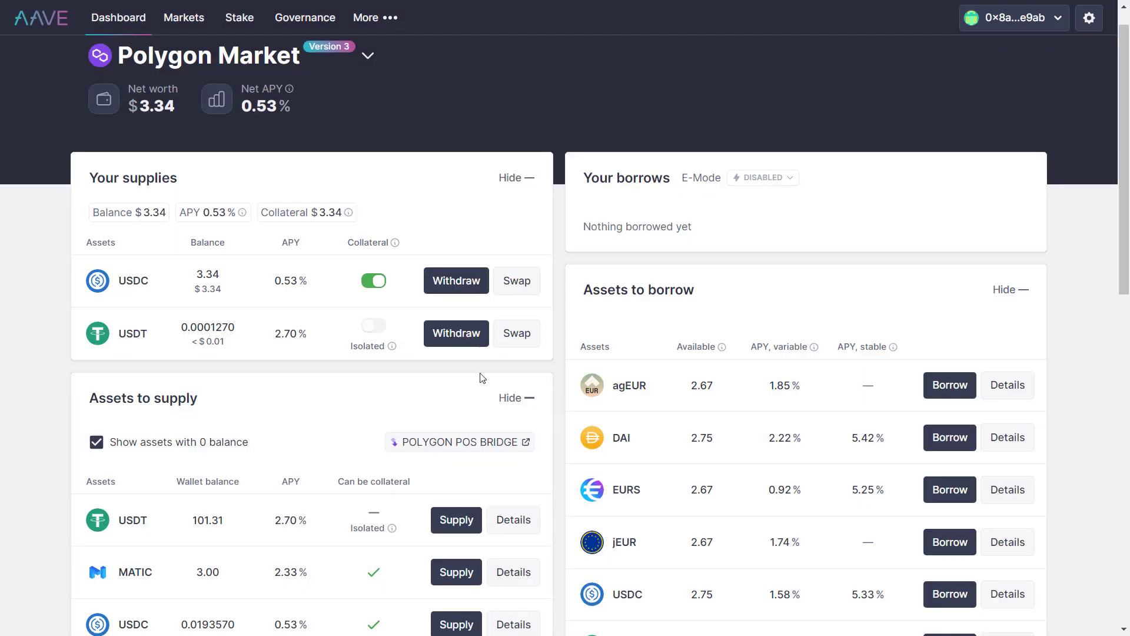
{"action": "scroll", "coordinate": [492, 316], "scroll_direction": "down", "scroll_amount": 2}
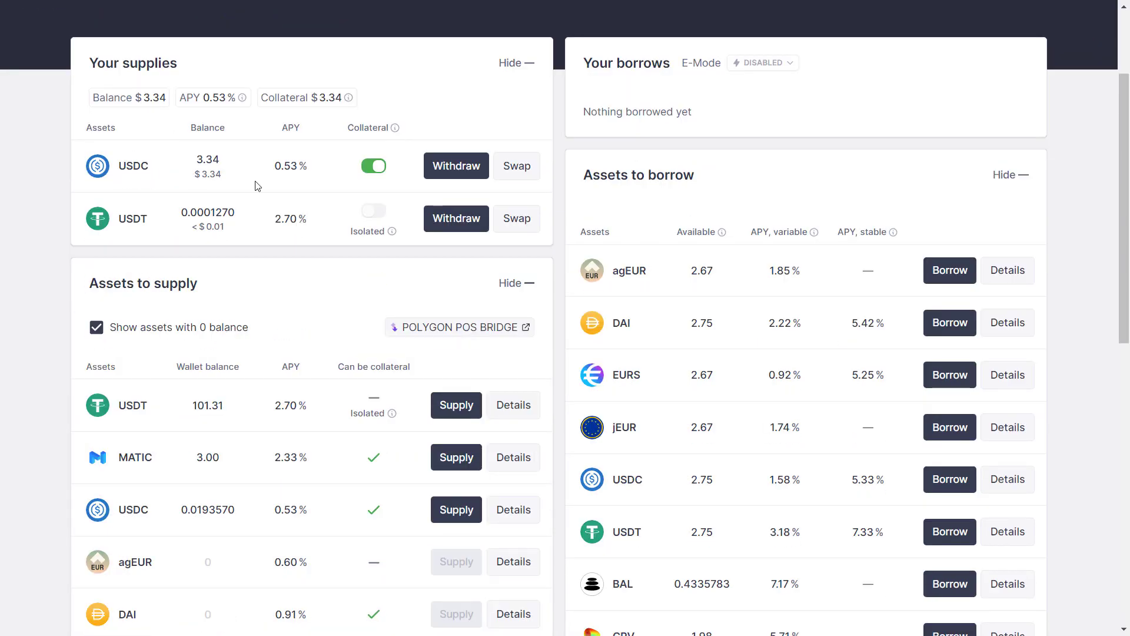
{"action": "scroll", "coordinate": [265, 187], "scroll_direction": "up", "scroll_amount": 1}
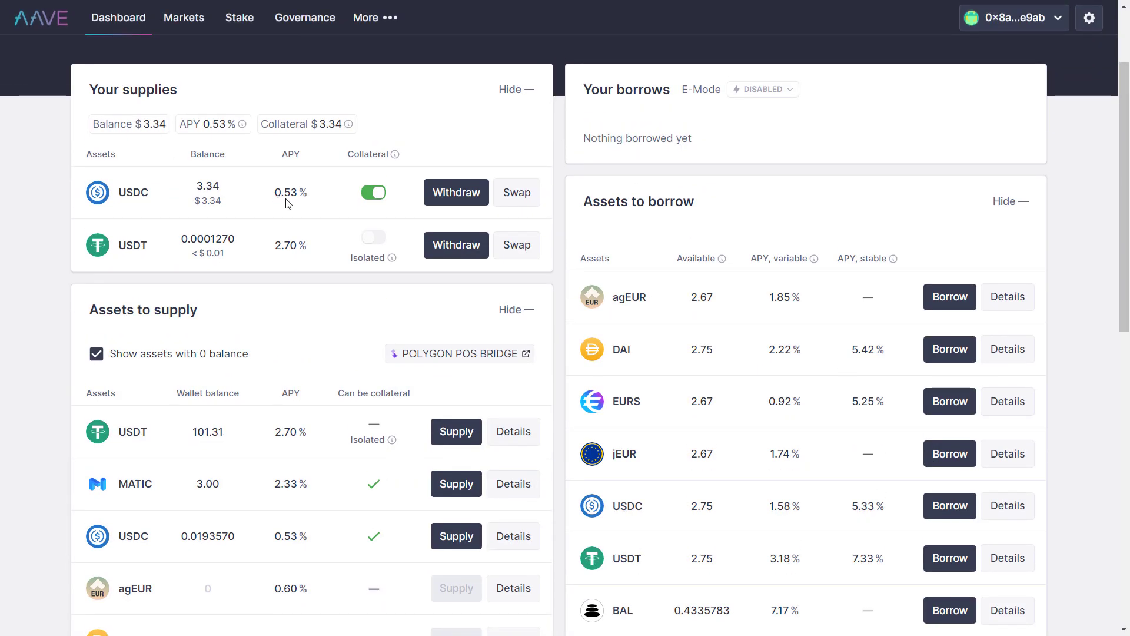